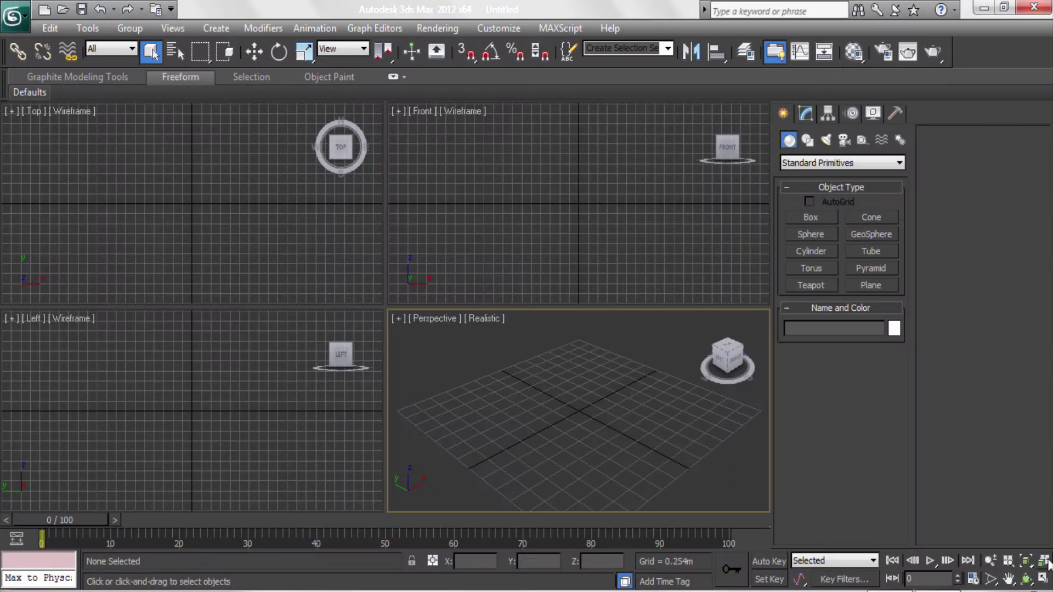
# Step: Maximize the Perspective view and create a plane 20 long by 36 wide
pyautogui.hotkey('alt', 'w')
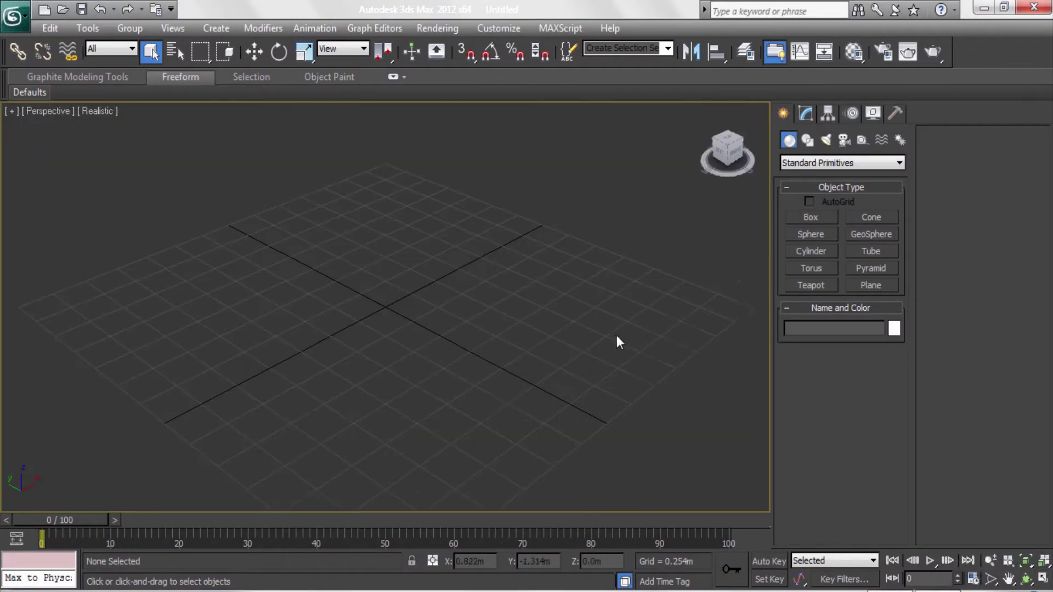
pyautogui.click(871, 285)
pyautogui.moveTo(17, 308); pyautogui.dragTo(765, 303)
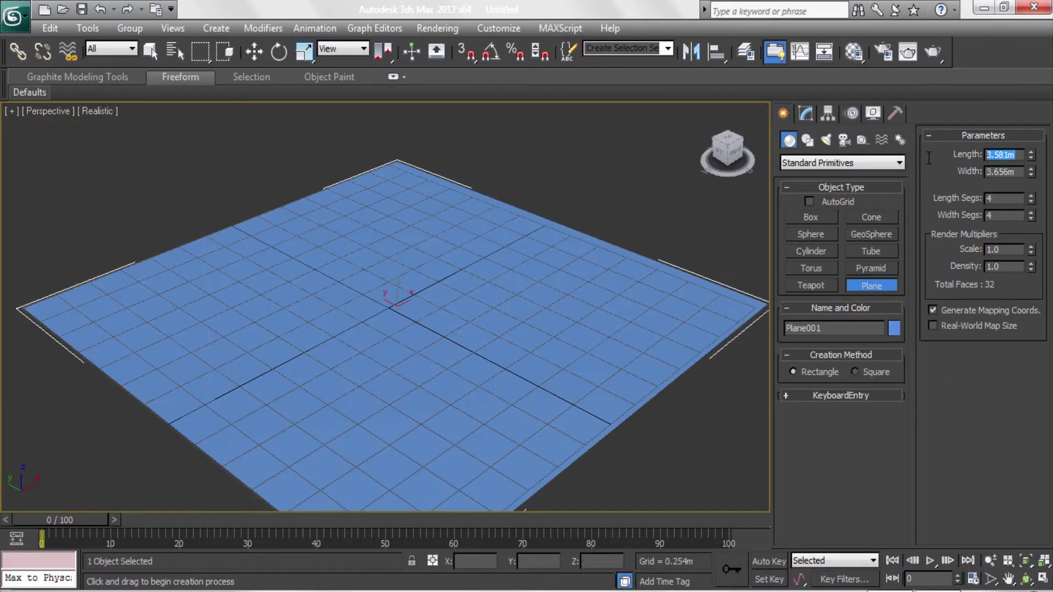
pyautogui.write('20')
pyautogui.press('Tab')
pyautogui.write('36')
pyautogui.press('Return')
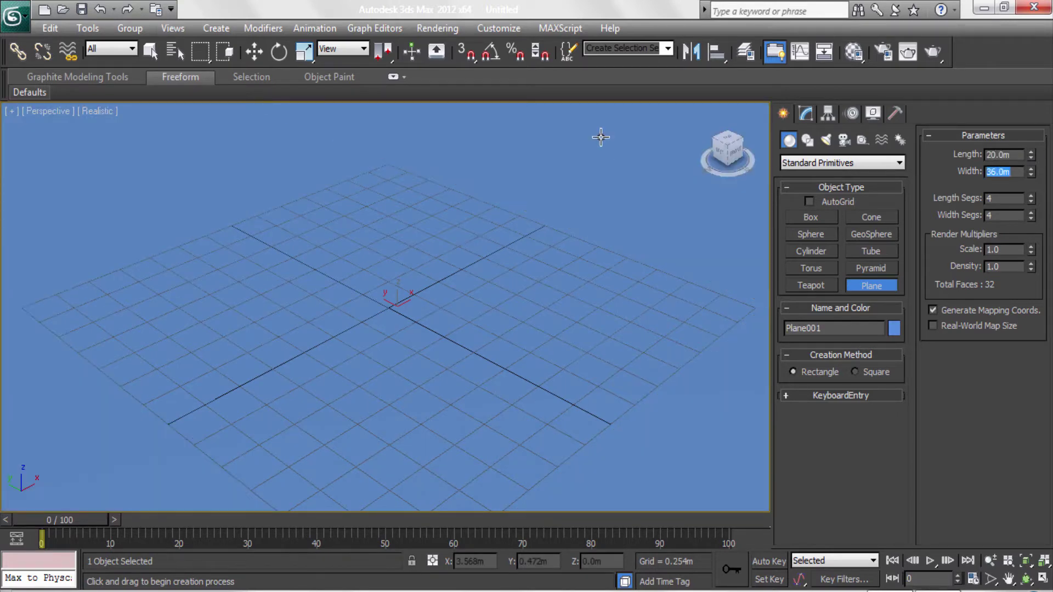
# Step: Switch to shaded display, rotate the plane 90° upright with angle snap and move it aside
pyautogui.click(101, 111)
pyautogui.click(146, 148)
pyautogui.scroll(-5, 296, 230)
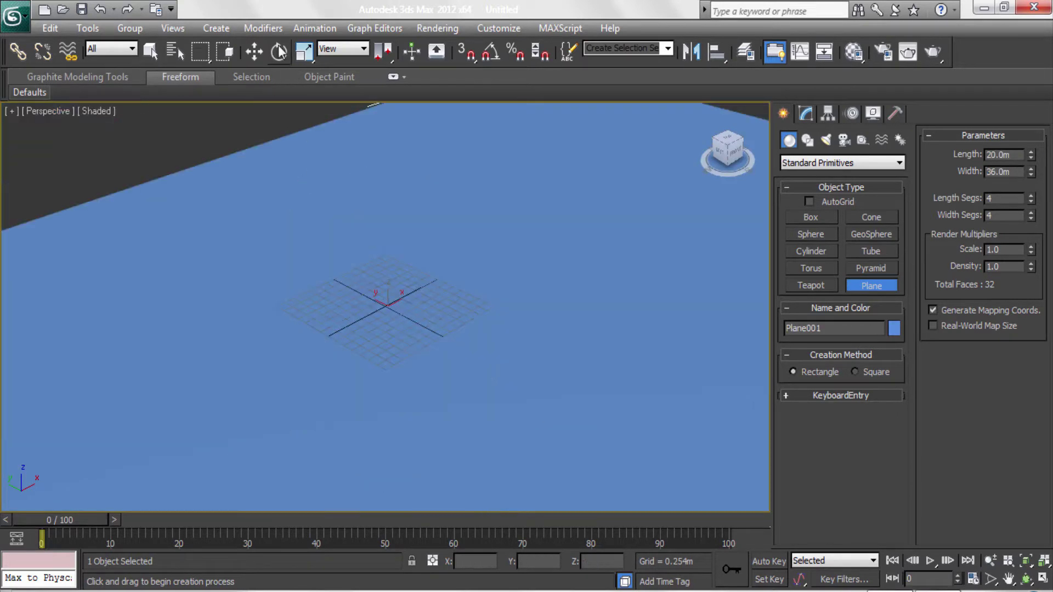
pyautogui.press('e')
pyautogui.click(491, 52)
pyautogui.moveTo(388, 301); pyautogui.dragTo(514, 317)
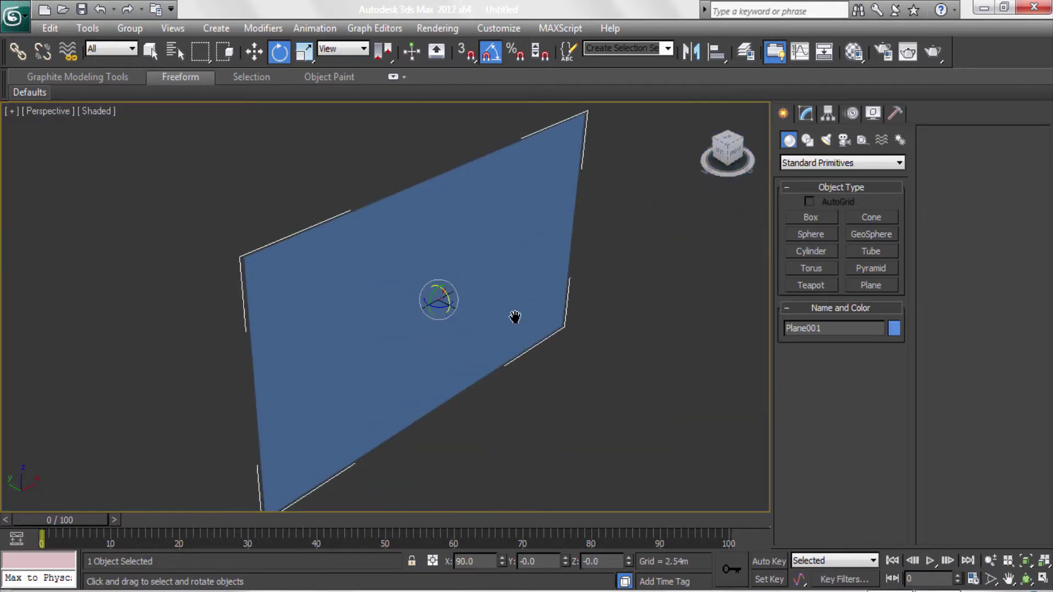
pyautogui.press('w')
pyautogui.keyDown('alt'); pyautogui.moveTo(514, 317); pyautogui.dragTo(508, 271, button='middle'); pyautogui.keyUp('alt')
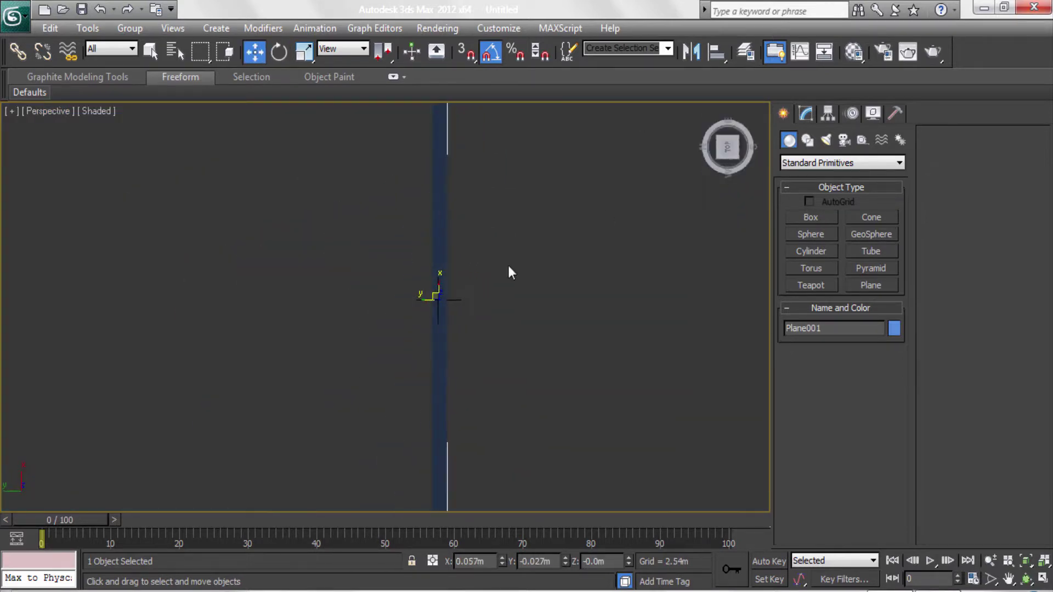
pyautogui.moveTo(433, 307); pyautogui.dragTo(74, 299)
# Step: Add a Bend modifier to the plane with an angle of -50
pyautogui.click(805, 113)
pyautogui.click(827, 158)
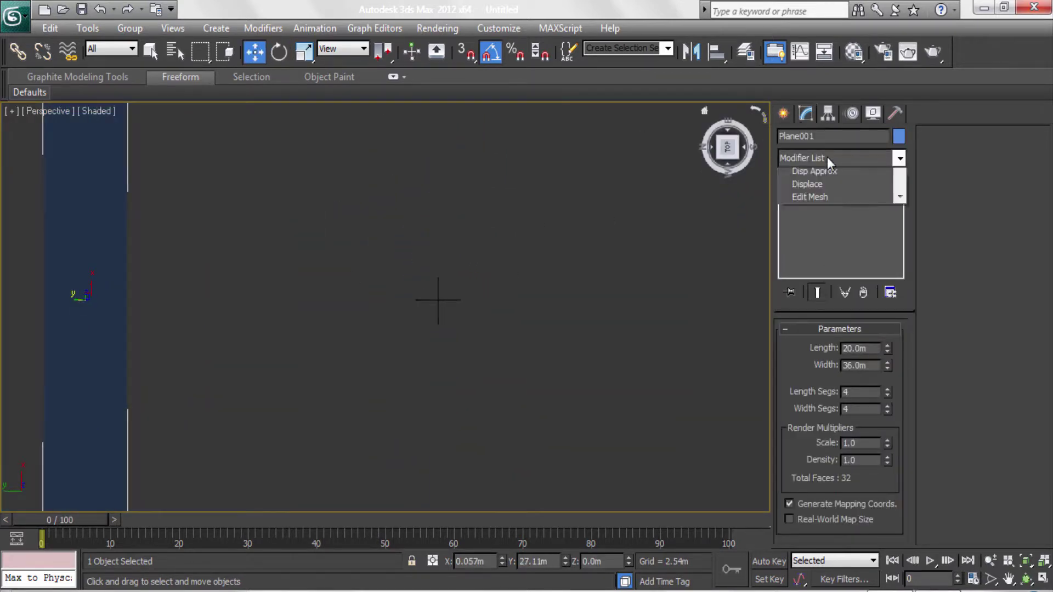
pyautogui.moveTo(900, 184); pyautogui.dragTo(899, 264)
pyautogui.click(825, 294)
pyautogui.write('-50')
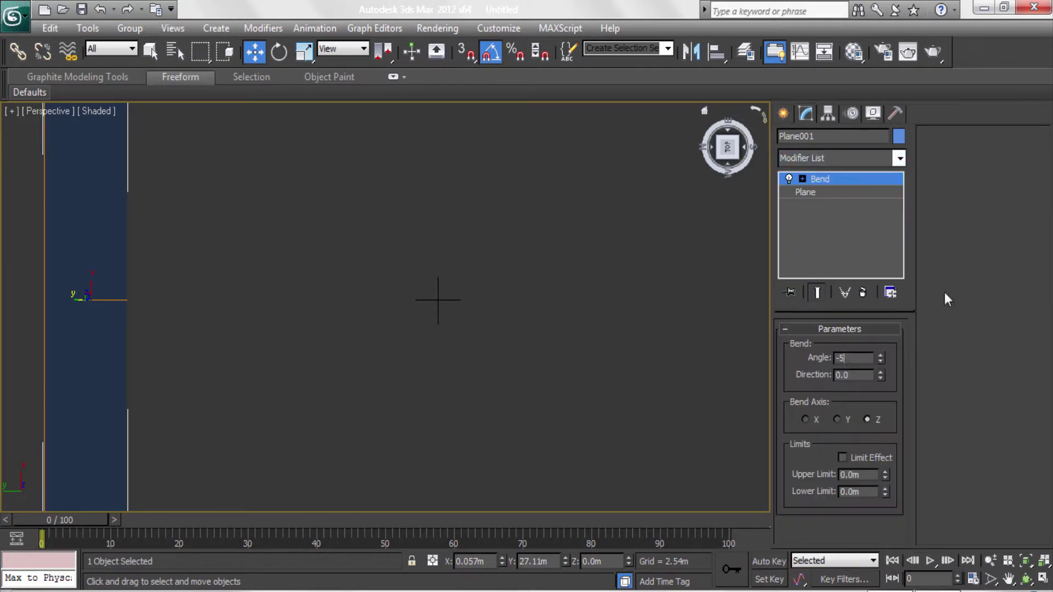
pyautogui.click(575, 325)
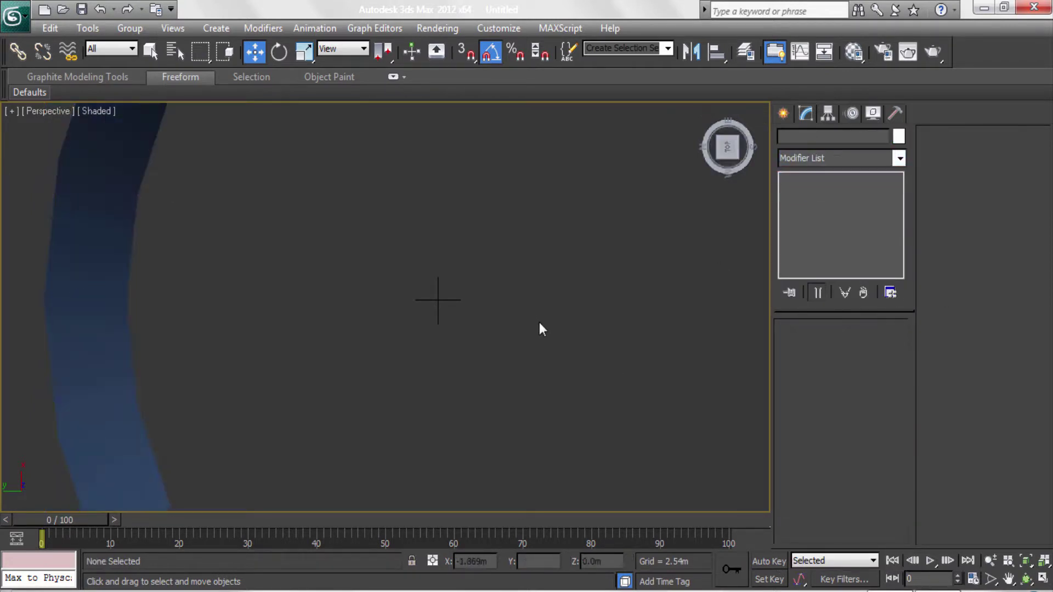
pyautogui.click(783, 113)
# Step: Create a 1 m sphere with 200 segments and name it earth
pyautogui.click(819, 236)
pyautogui.moveTo(442, 263); pyautogui.dragTo(455, 272)
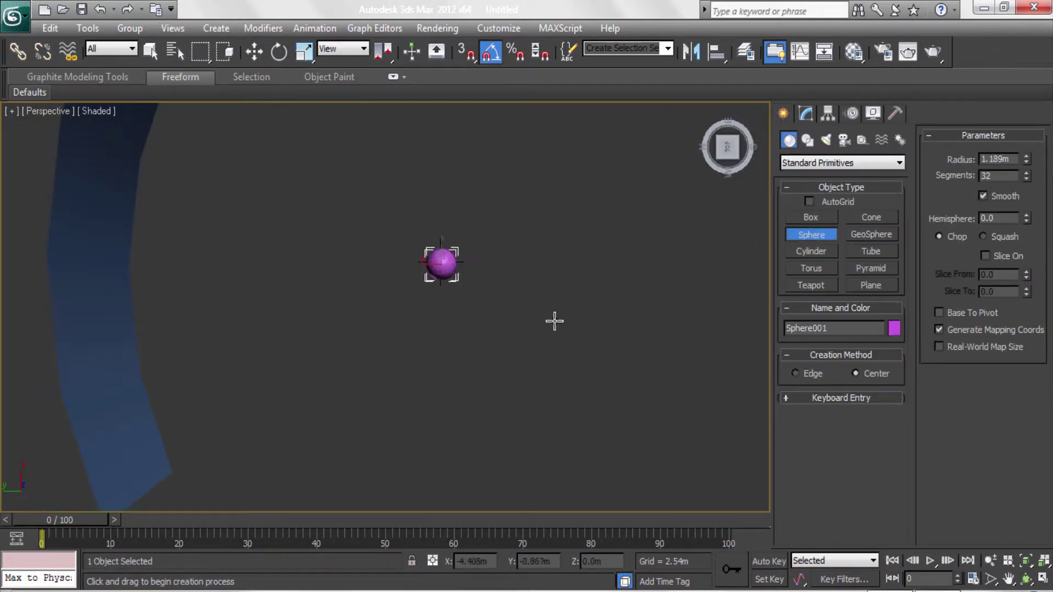
pyautogui.keyDown('alt'); pyautogui.moveTo(555, 322); pyautogui.dragTo(527, 242, button='middle'); pyautogui.keyUp('alt')
pyautogui.write('1')
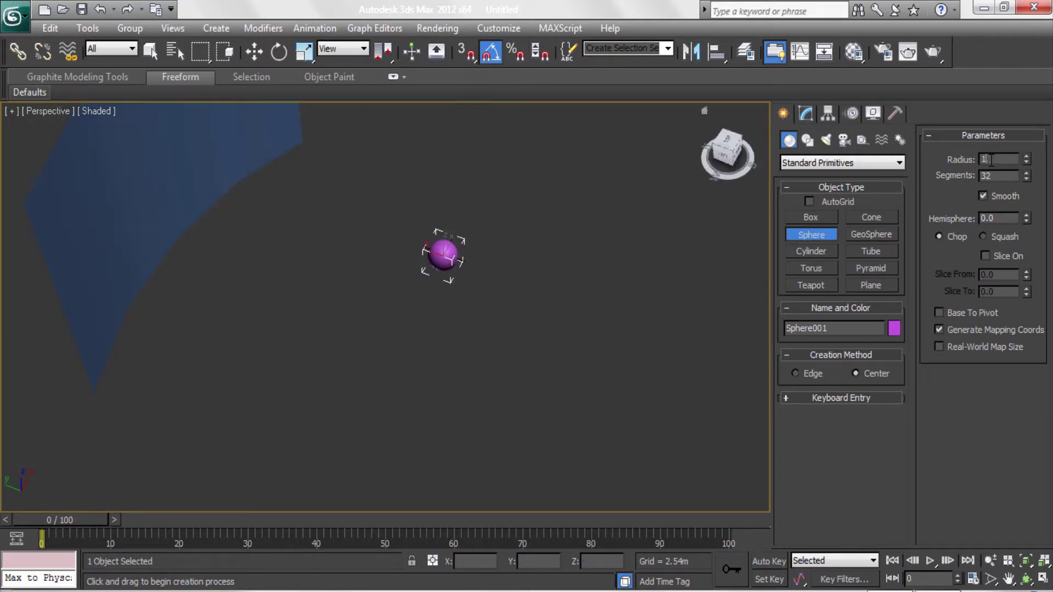
pyautogui.press('Tab')
pyautogui.write('200')
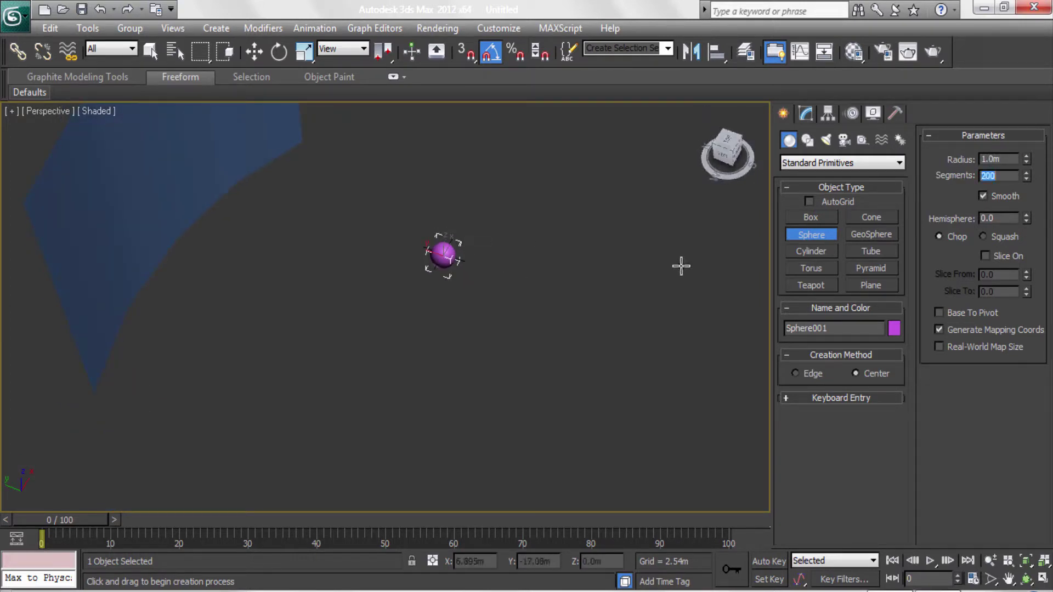
pyautogui.press('Return')
pyautogui.rightClick(565, 279)
pyautogui.click(806, 114)
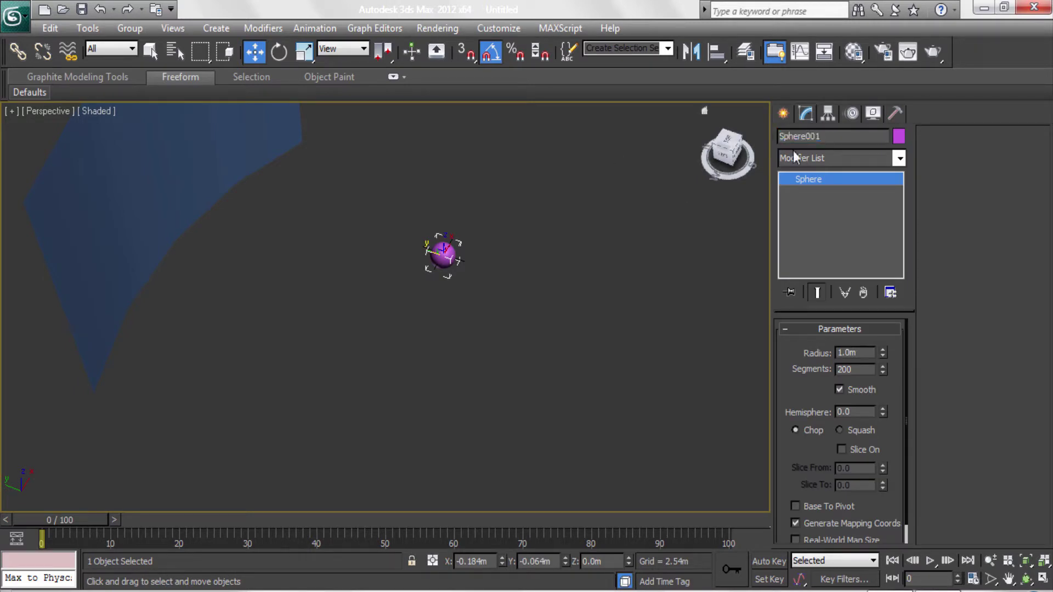
pyautogui.write('earth')
# Step: Rename the curved plane to stars, then reselect the earth sphere
pyautogui.click(314, 216)
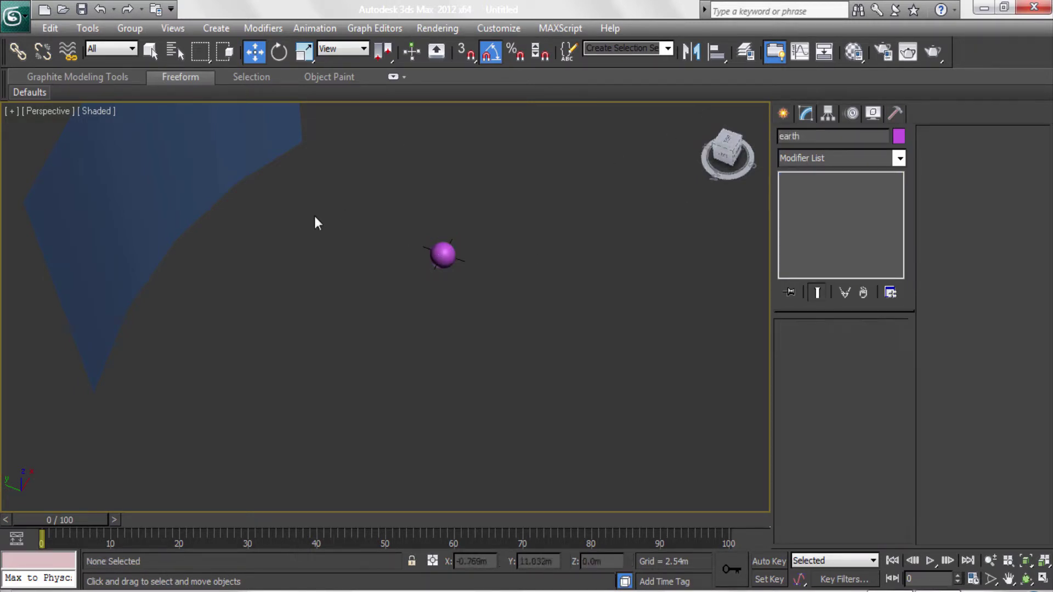
pyautogui.click(126, 231)
pyautogui.write('stars')
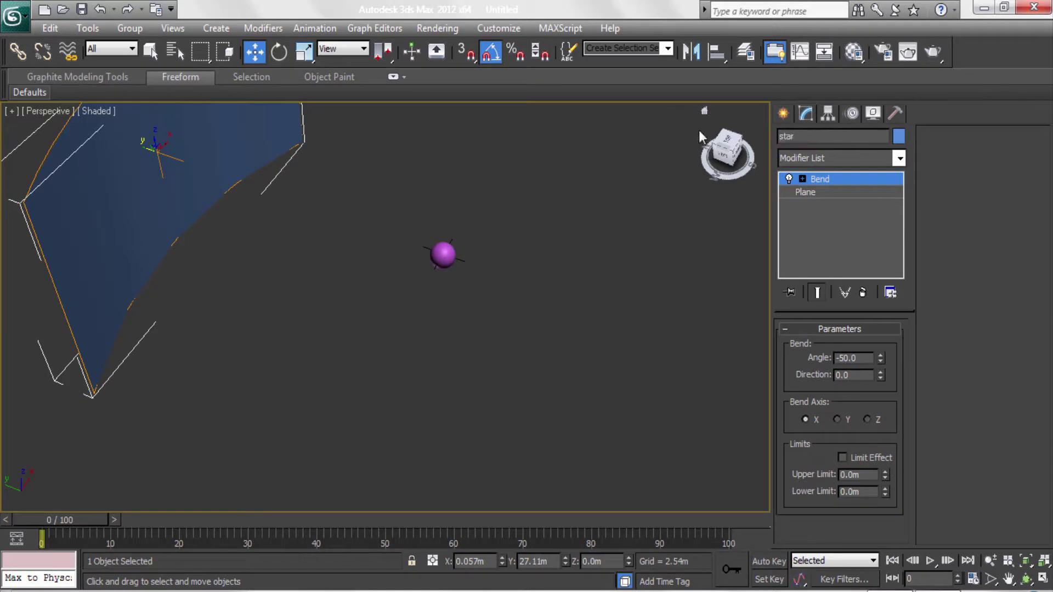
pyautogui.click(498, 288)
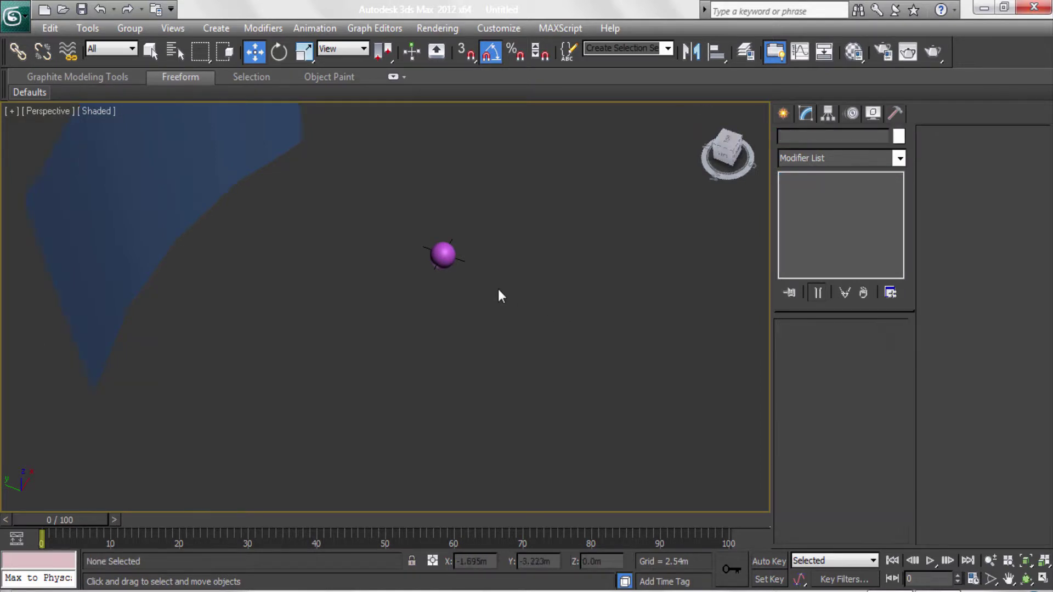
pyautogui.scroll(3, 439, 269)
pyautogui.click(471, 228)
# Step: Copy the sphere beside the original and give the copy a 0.25 m radius
pyautogui.keyDown('shift'); pyautogui.moveTo(470, 228); pyautogui.dragTo(410, 217); pyautogui.keyUp('shift')
pyautogui.click(529, 370)
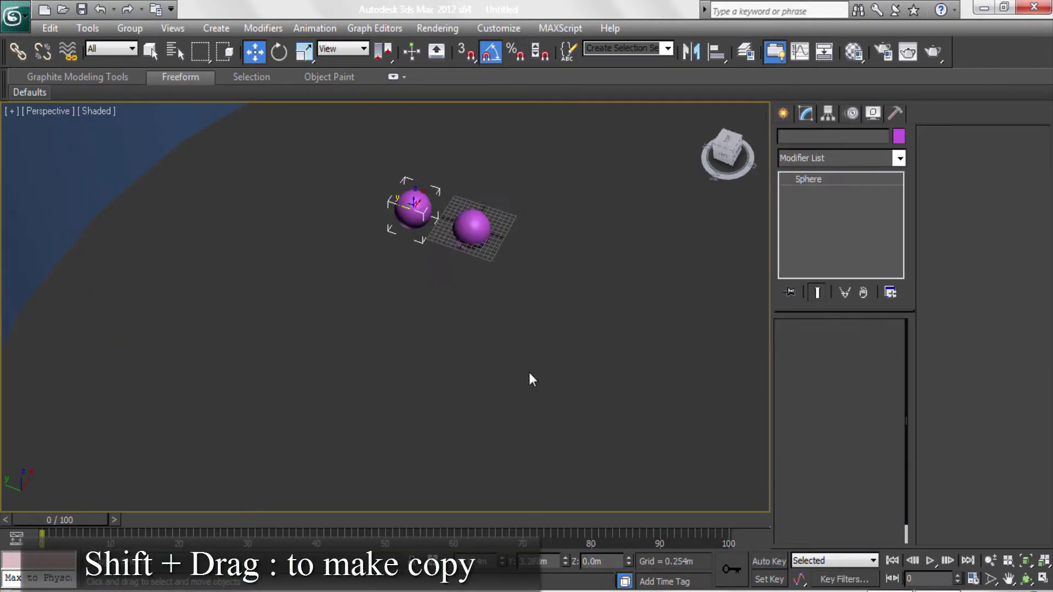
pyautogui.write('0.25')
pyautogui.press('Return')
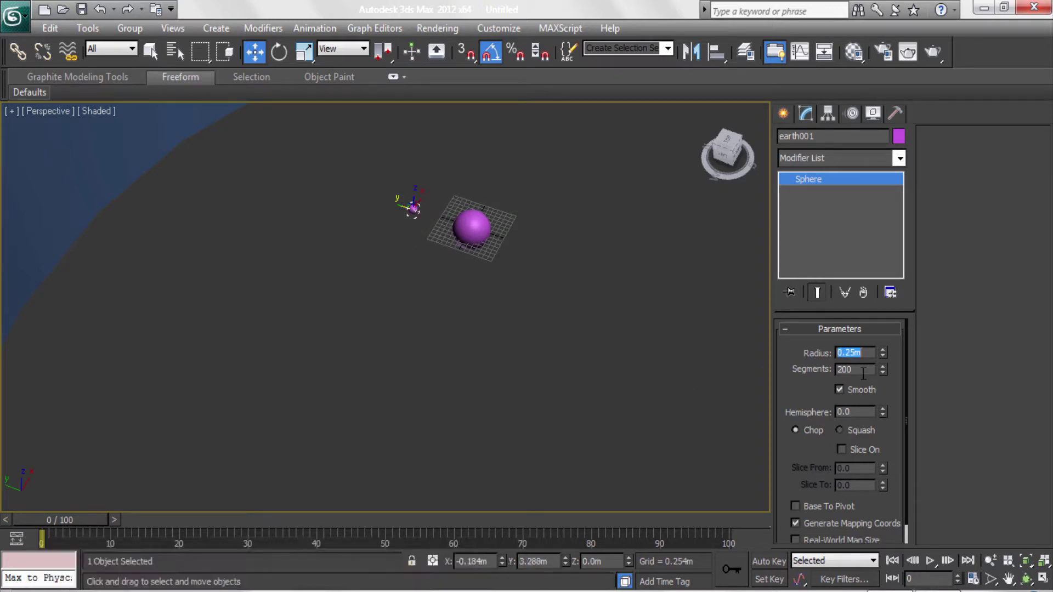
pyautogui.press('Tab')
pyautogui.write('1')
# Step: Clone the small sphere to a new spot and name it moon
pyautogui.moveTo(368, 320); pyautogui.dragTo(458, 325, button='middle')
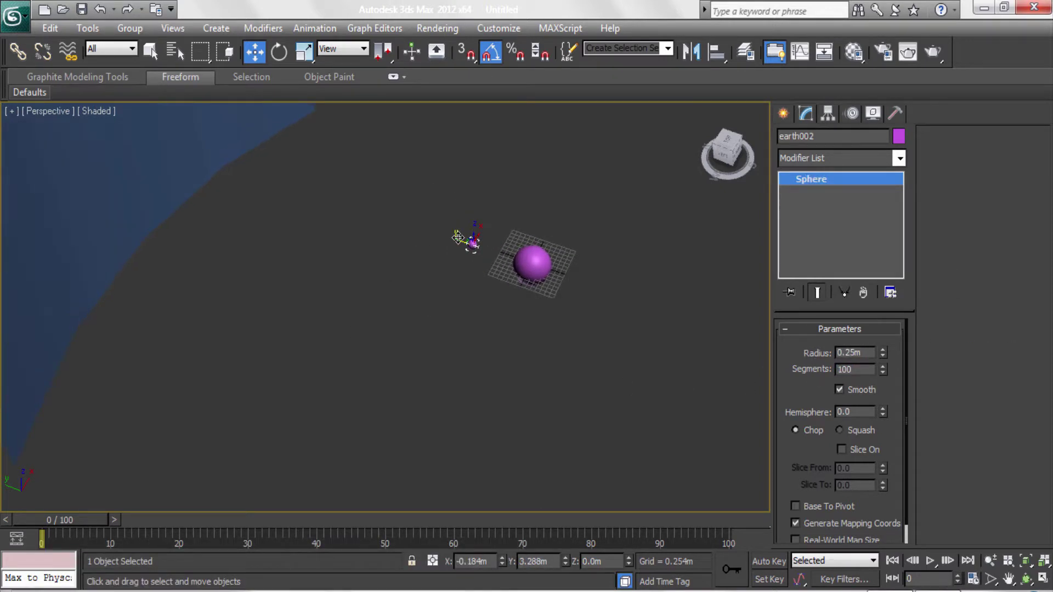
pyautogui.keyDown('shift'); pyautogui.moveTo(458, 237); pyautogui.dragTo(234, 161); pyautogui.keyUp('shift')
pyautogui.click(520, 370)
pyautogui.click(800, 136)
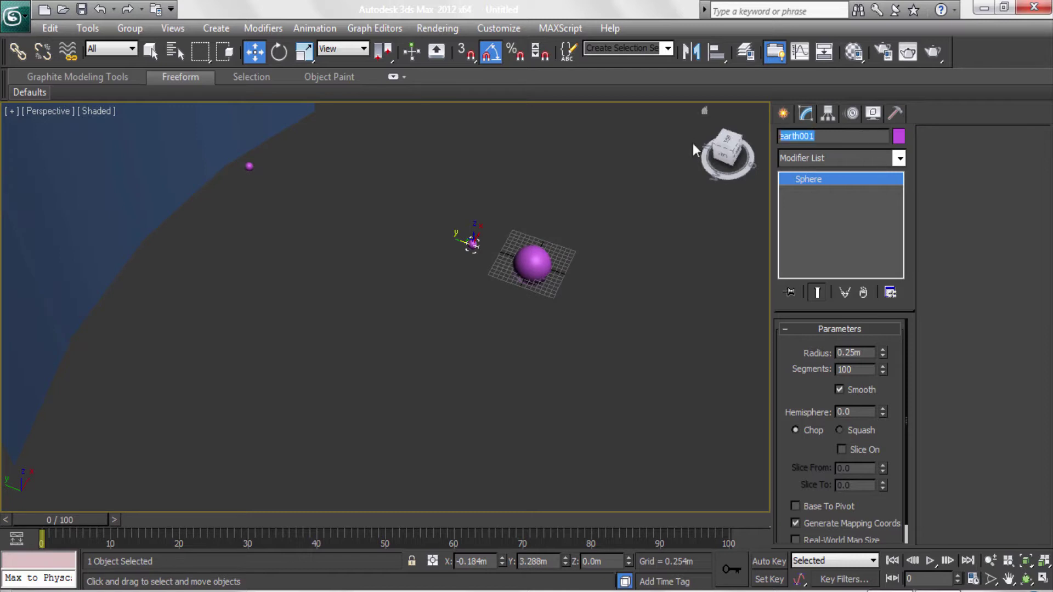
pyautogui.write('moon')
pyautogui.click(250, 166)
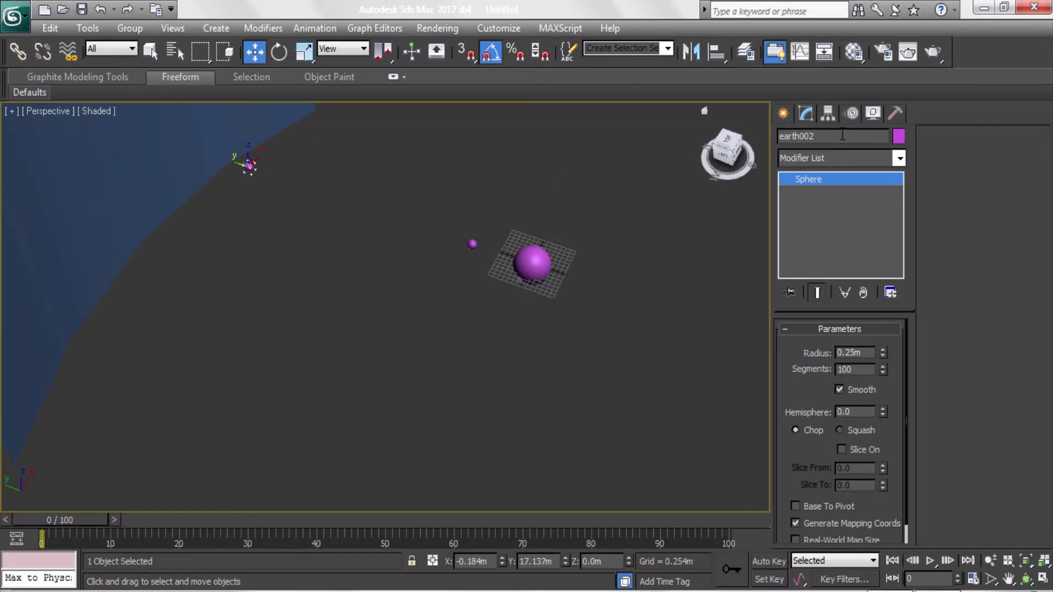
# Step: Clone the earth sphere as an independent copy, earth003
pyautogui.click(724, 308)
pyautogui.moveTo(483, 358); pyautogui.dragTo(522, 371, button='middle')
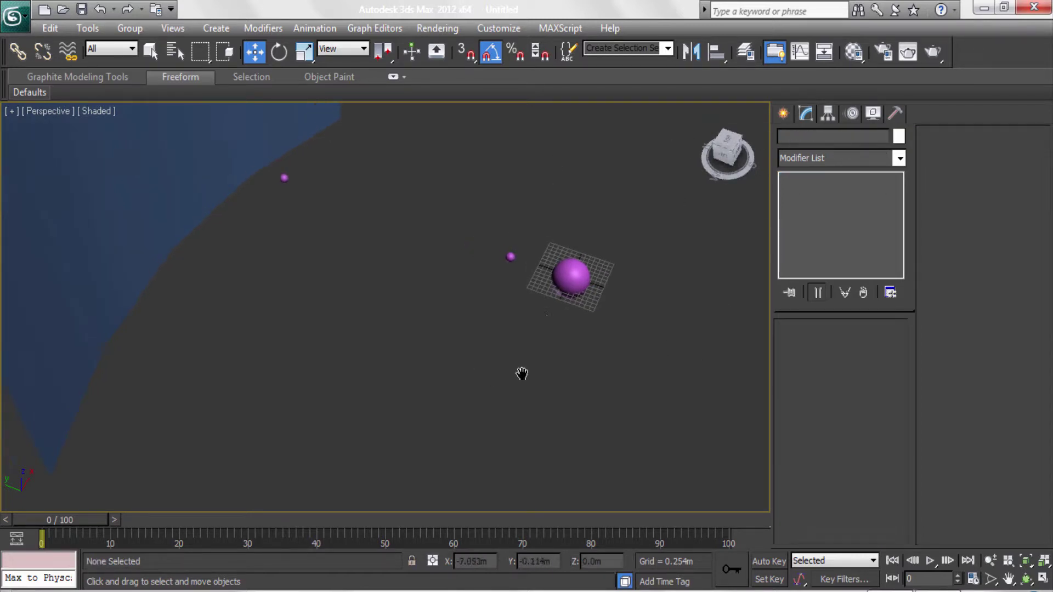
pyautogui.click(576, 280)
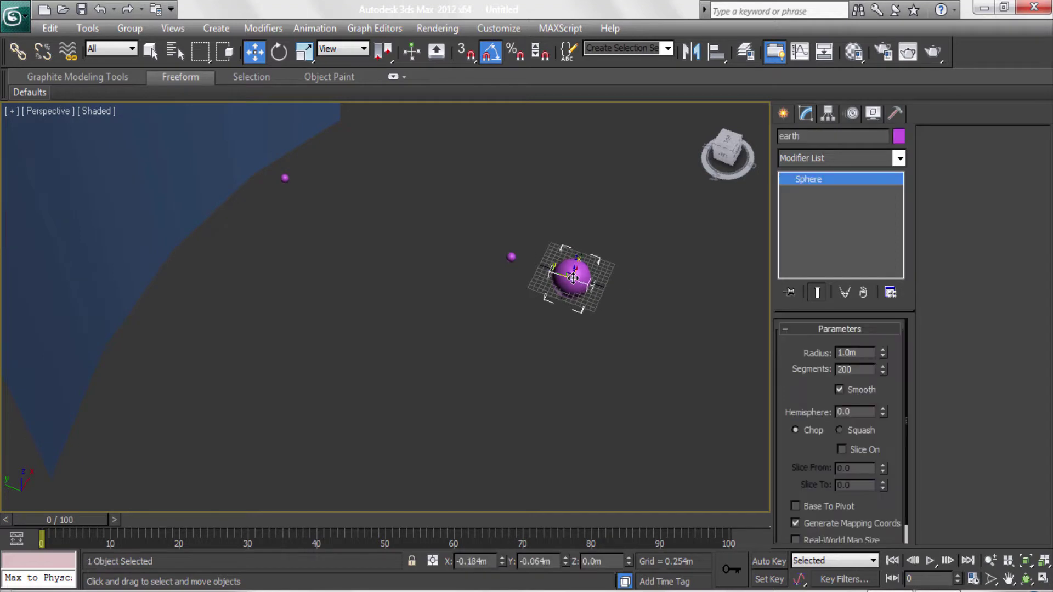
pyautogui.rightClick(573, 278)
pyautogui.click(660, 357)
pyautogui.click(486, 260)
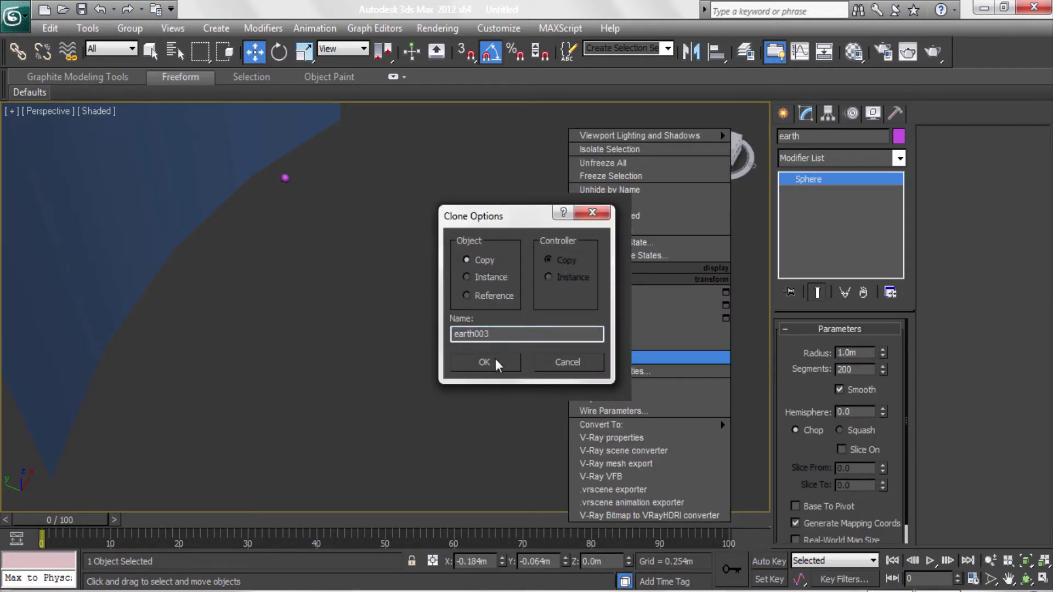
pyautogui.click(496, 362)
# Step: Scale the earth copy uniformly to 102%, colour it grey and rename it
pyautogui.click(304, 52)
pyautogui.press('F12')
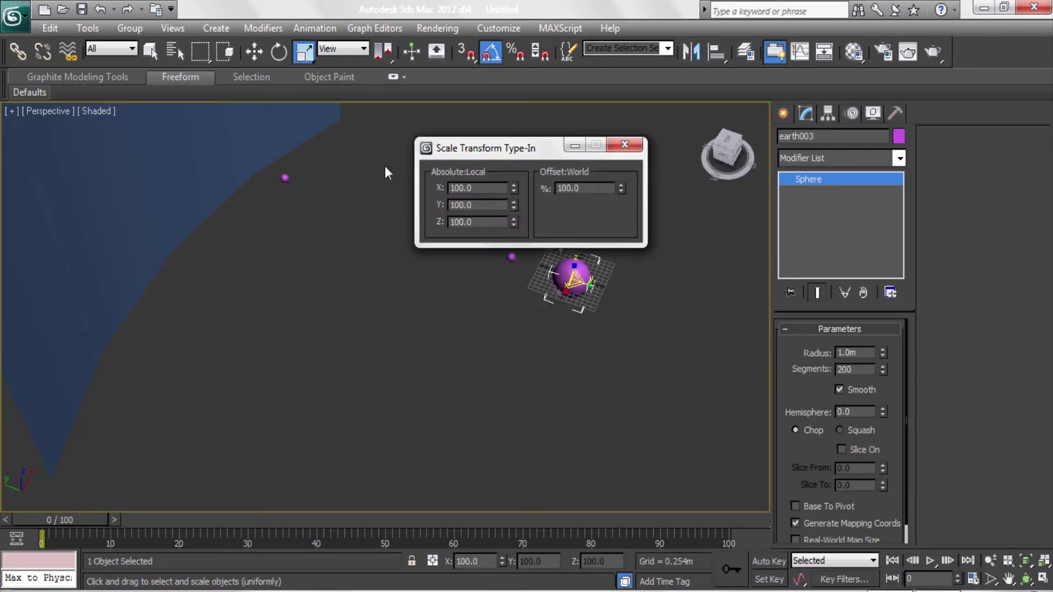
pyautogui.write('102')
pyautogui.press('Return')
pyautogui.click(625, 144)
pyautogui.click(899, 137)
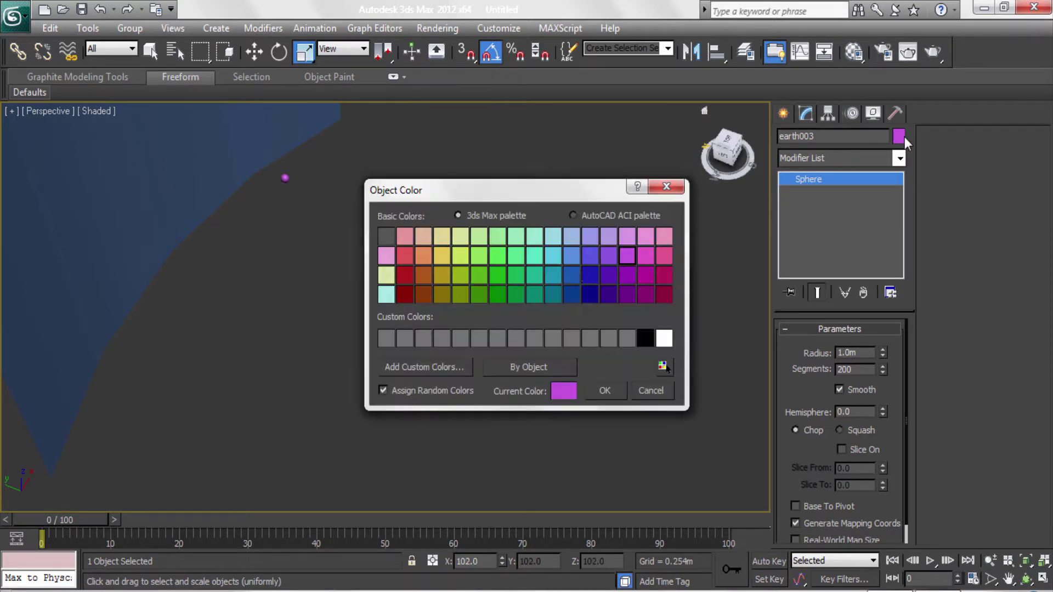
pyautogui.click(604, 391)
pyautogui.doubleClick(795, 136)
pyautogui.write('douds')
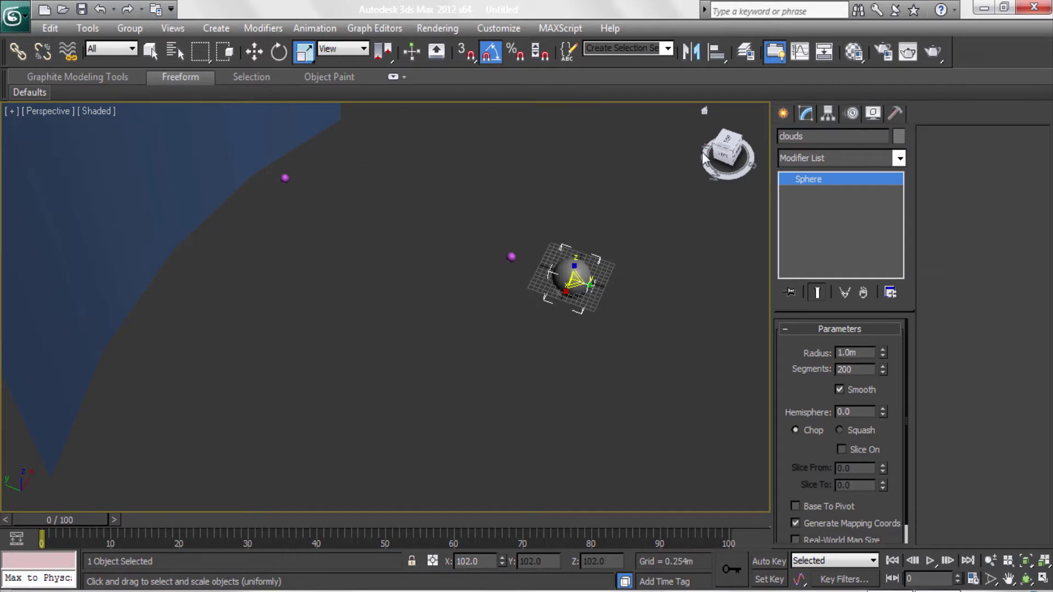
pyautogui.click(602, 374)
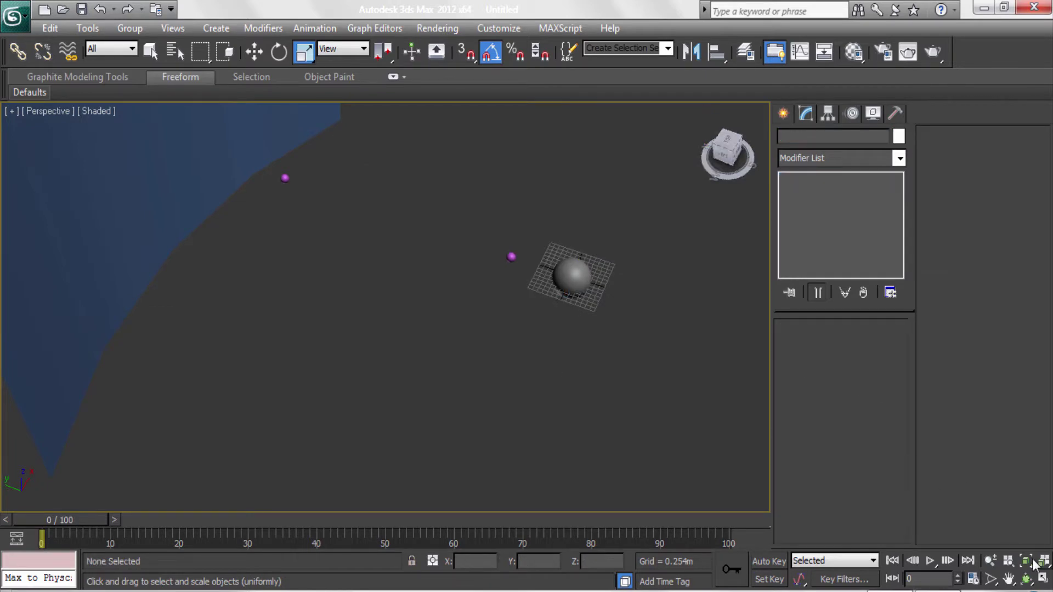
pyautogui.click(1043, 579)
# Step: In the Left view, move the box, point marker and earth002 sphere further left
pyautogui.click(1042, 579)
pyautogui.scroll(-5, 403, 373)
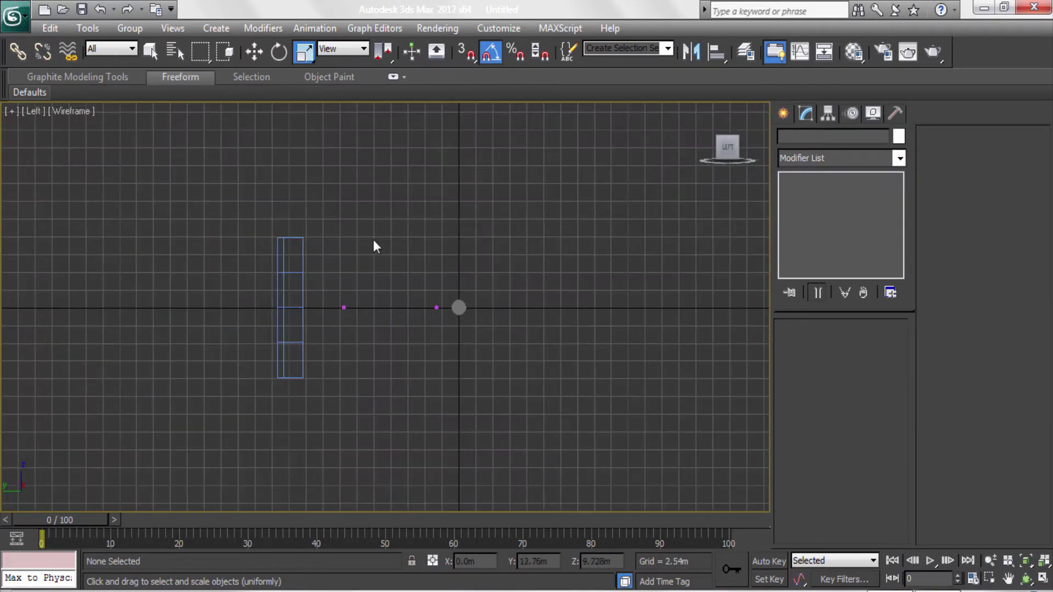
pyautogui.moveTo(374, 239)
pyautogui.mouseDown()
pyautogui.moveTo(297, 318)
pyautogui.moveTo(323, 308)
pyautogui.mouseUp()
pyautogui.press('w')
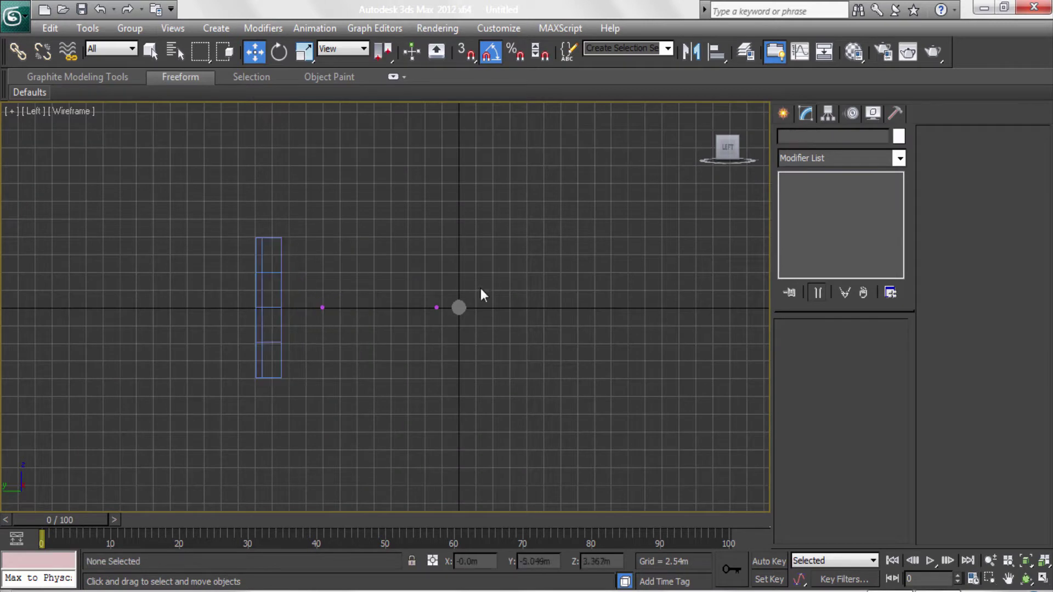
pyautogui.moveTo(481, 288); pyautogui.dragTo(354, 318)
pyautogui.moveTo(418, 294); pyautogui.dragTo(418, 286)
pyautogui.click(322, 300)
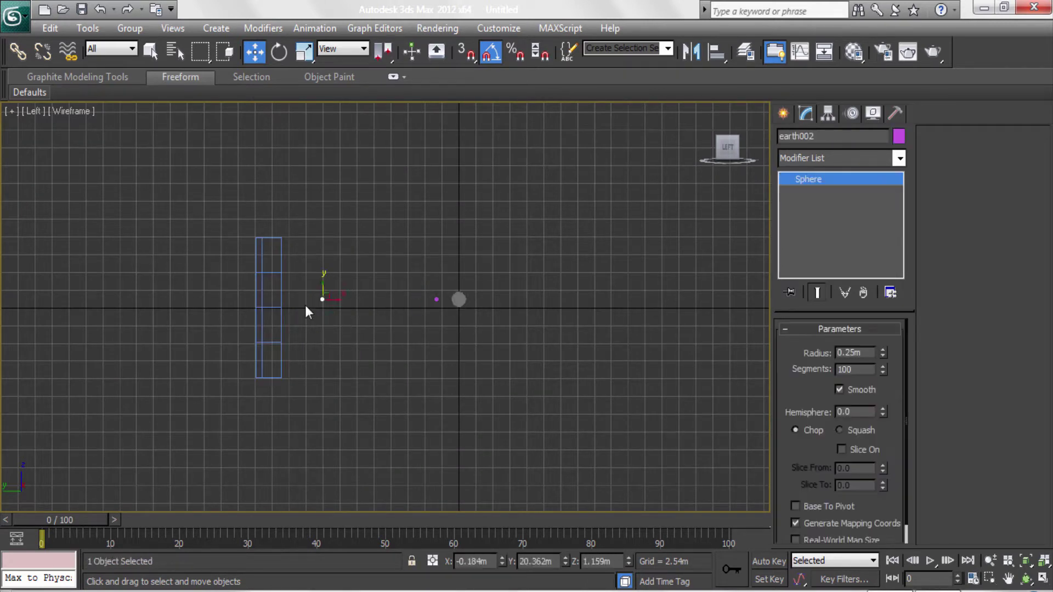
pyautogui.moveTo(322, 299); pyautogui.dragTo(294, 300)
pyautogui.moveTo(338, 214); pyautogui.dragTo(211, 411)
pyautogui.click(338, 327)
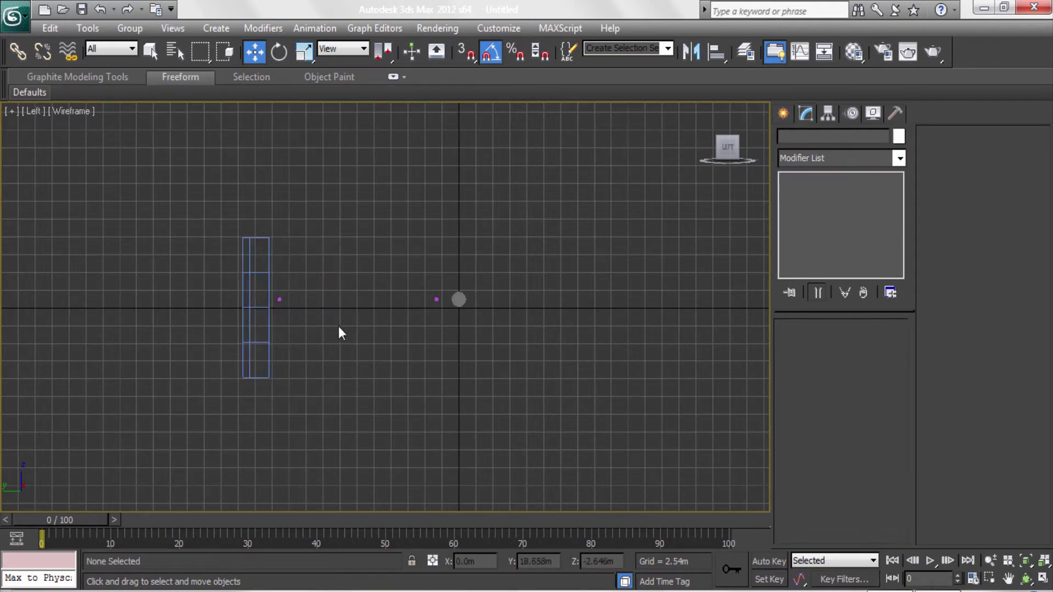
pyautogui.click(1042, 579)
# Step: In the Top view, give the stars plane 20 length and 20 width segments
pyautogui.click(370, 284)
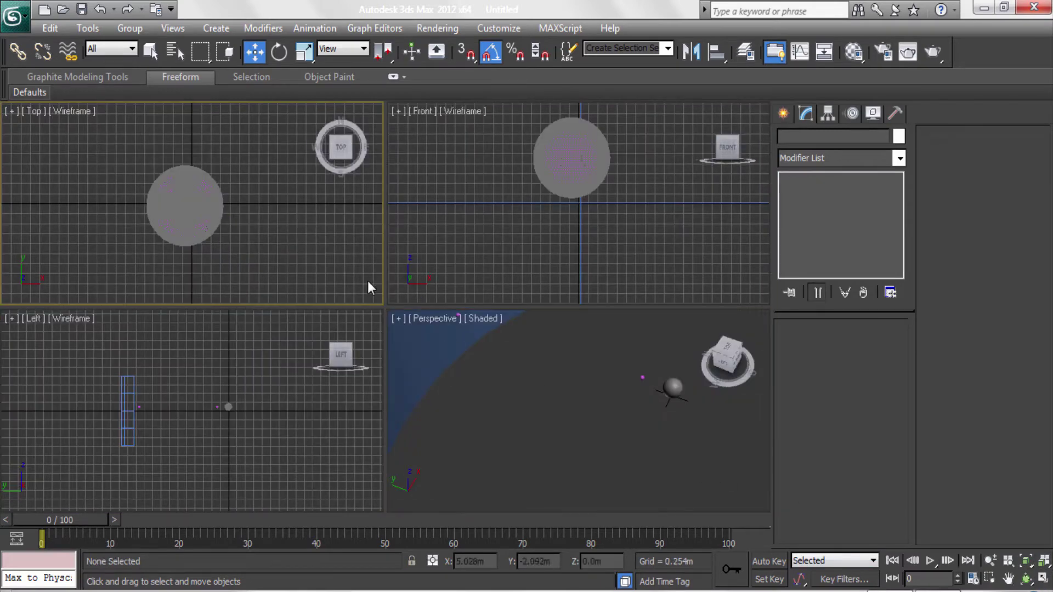
pyautogui.hotkey('alt', 'w')
pyautogui.press('z')
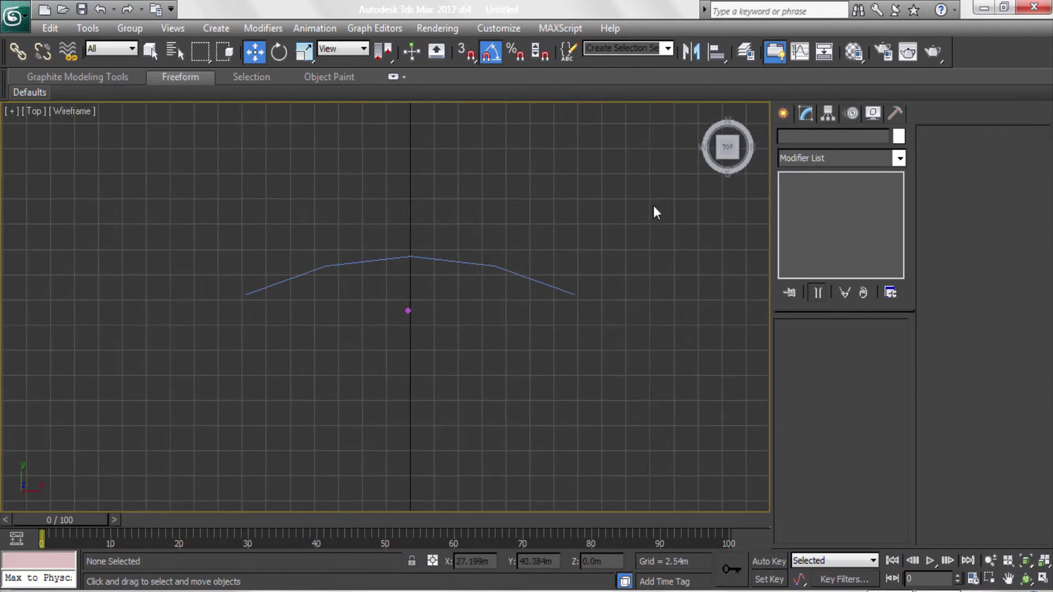
pyautogui.click(508, 272)
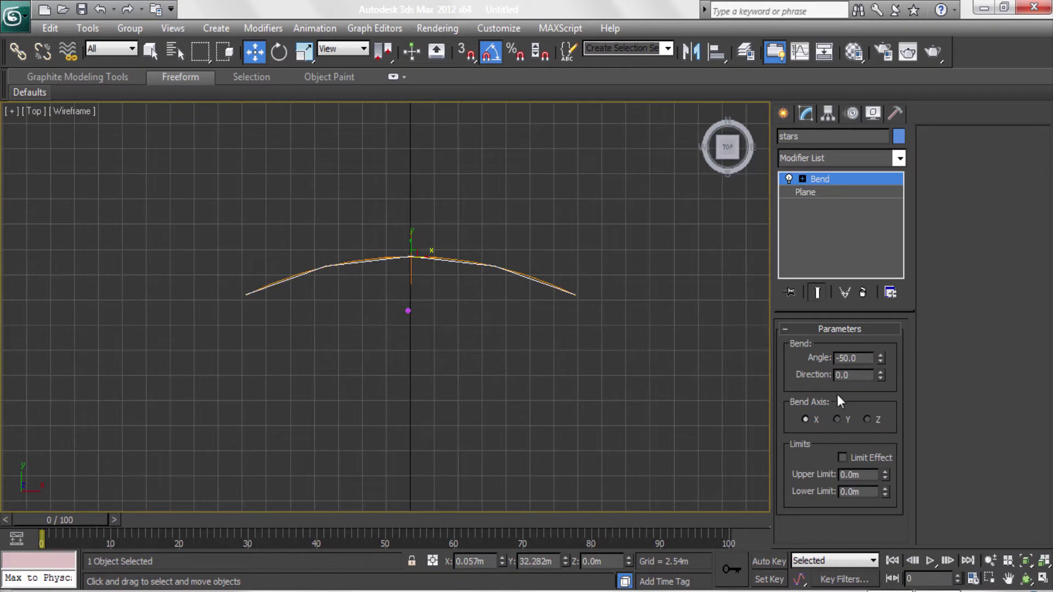
pyautogui.click(845, 192)
pyautogui.write('20')
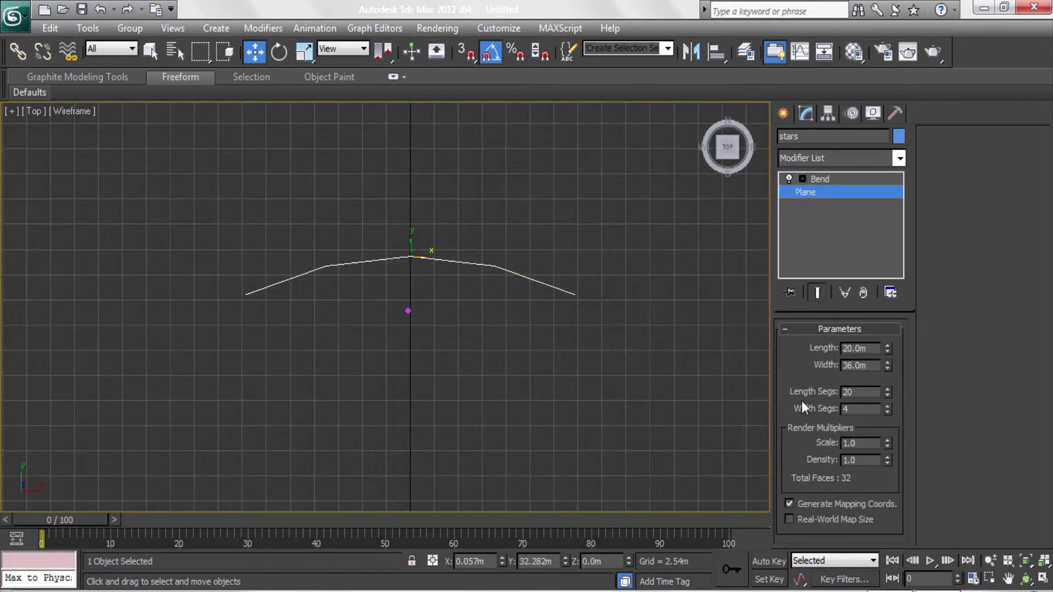
pyautogui.press('Tab')
pyautogui.write('20')
pyautogui.press('Return')
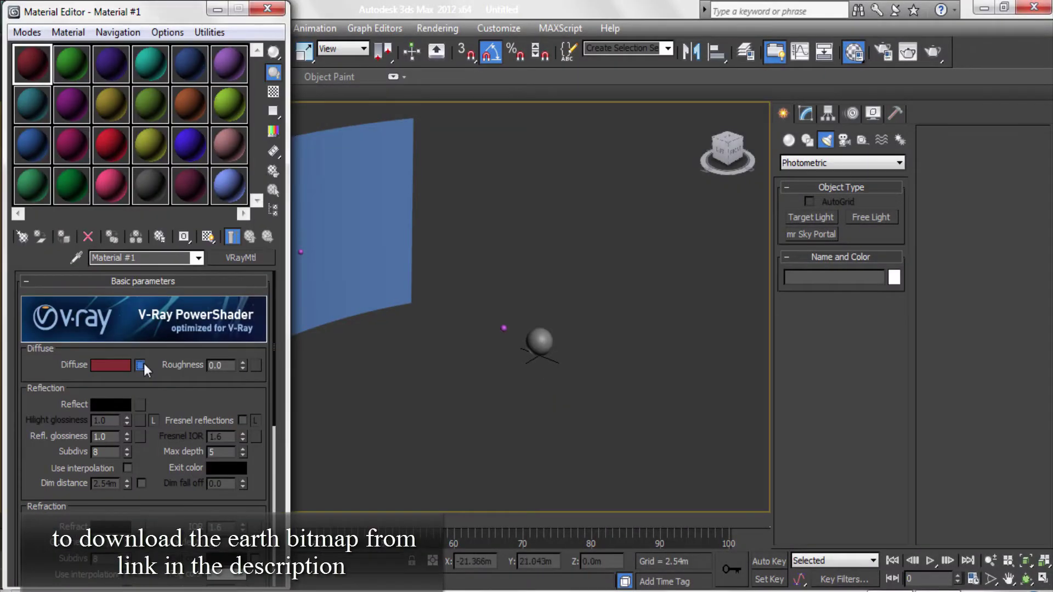
# Step: Load the earth image as a Bitmap diffuse map and name the material earth
pyautogui.click(140, 365)
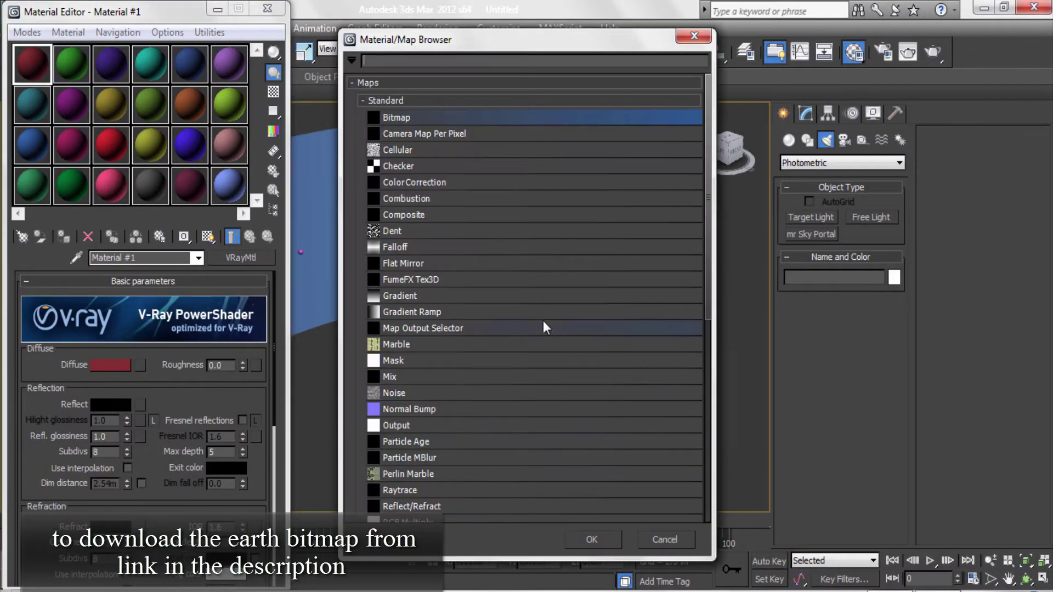
pyautogui.click(593, 536)
pyautogui.click(565, 397)
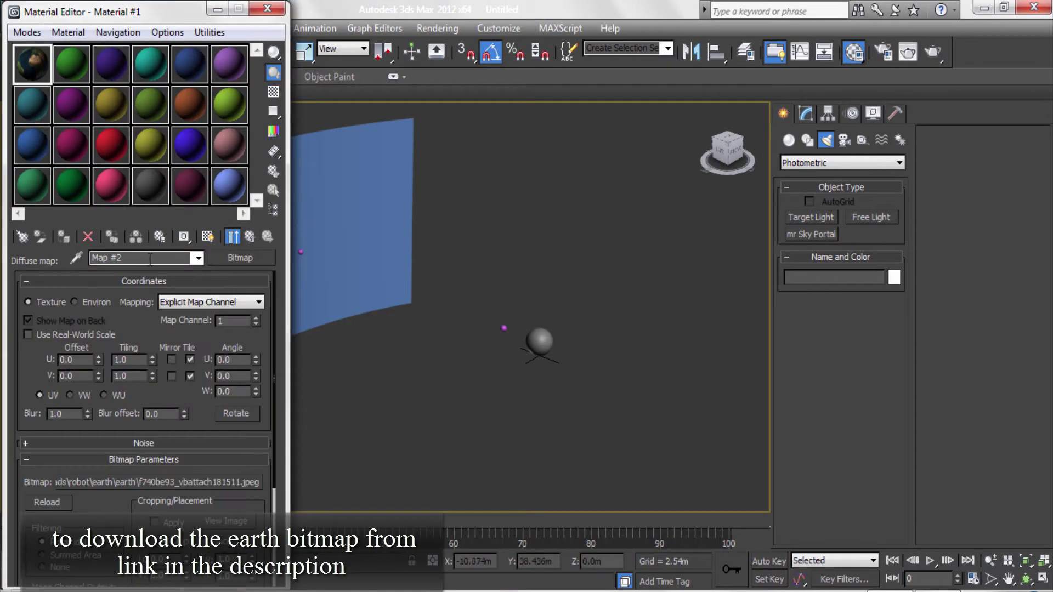
pyautogui.click(248, 235)
pyautogui.write('earth')
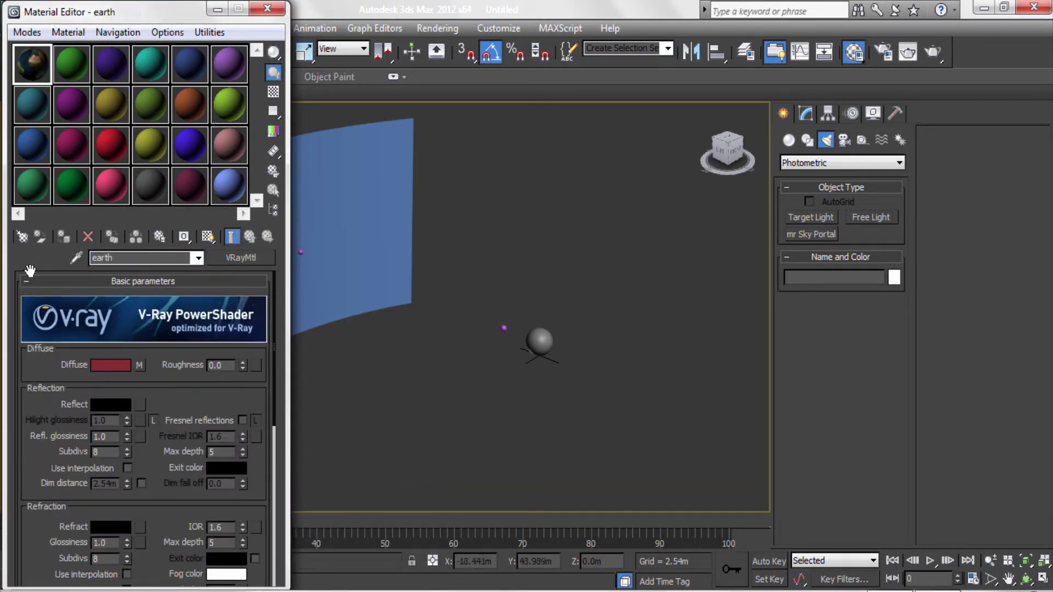
# Step: Set the reflection to dark grey (40) and reflection glossiness to 0.6
pyautogui.click(110, 404)
pyautogui.write('40')
pyautogui.press('Return')
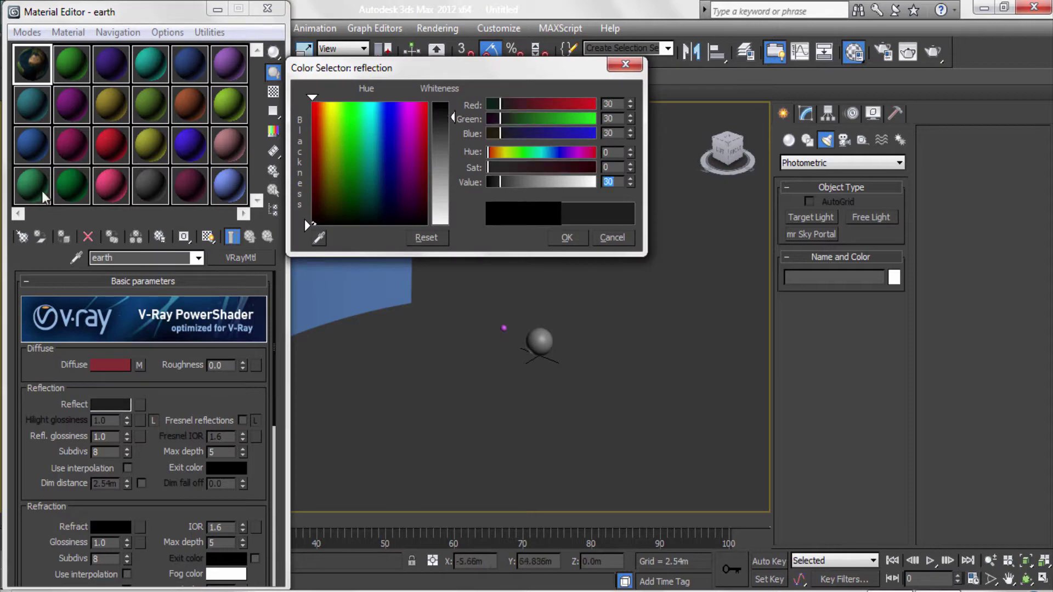
pyautogui.press('Return')
pyautogui.doubleClick(105, 436)
pyautogui.write('0.6')
pyautogui.press('Return')
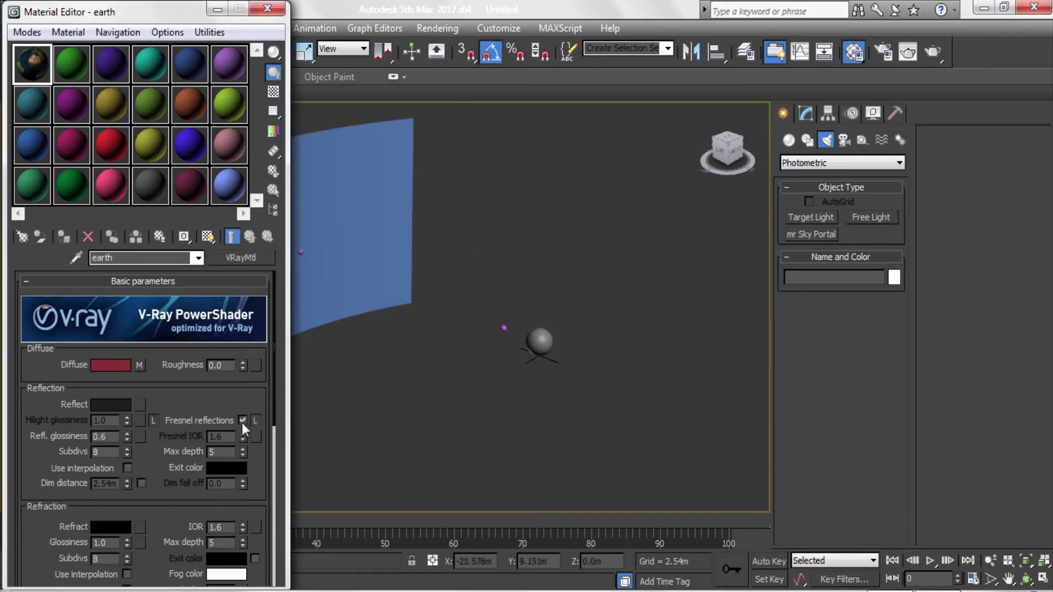
# Step: Copy the earth diffuse map into the Bump slot
pyautogui.scroll(-10, 176, 505)
pyautogui.scroll(-10, 180, 550)
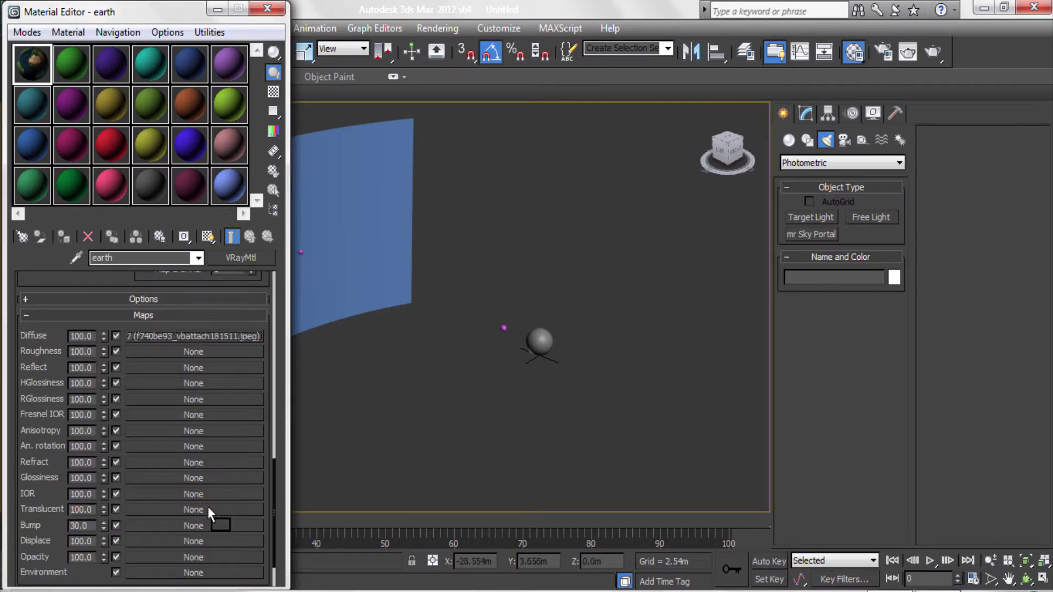
pyautogui.moveTo(209, 508); pyautogui.dragTo(204, 525)
pyautogui.click(110, 348)
pyautogui.moveTo(94, 526); pyautogui.dragTo(61, 525)
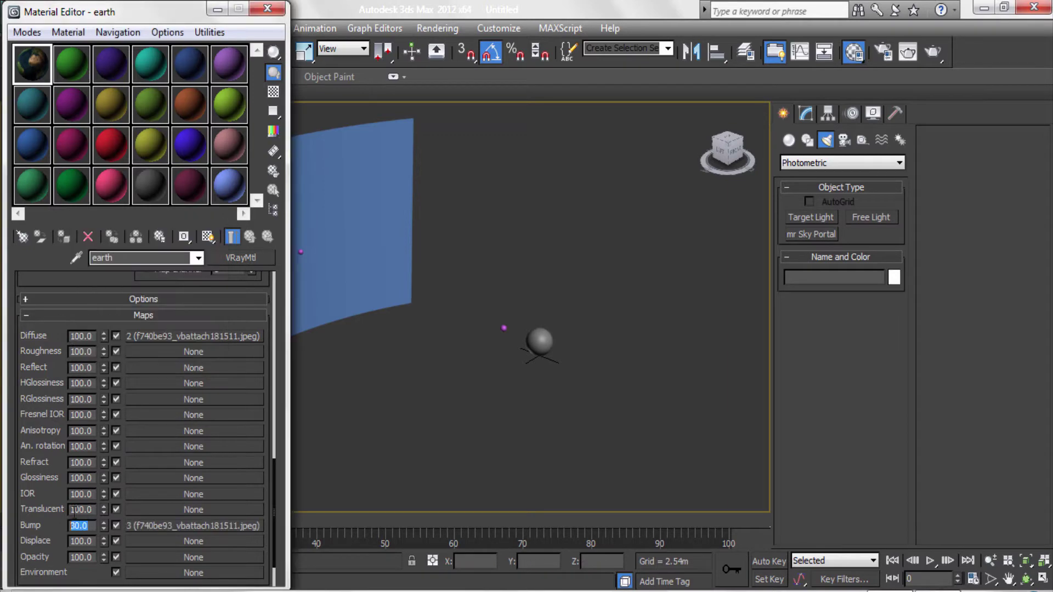
pyautogui.scroll(10, 120, 340)
pyautogui.scroll(10, 140, 355)
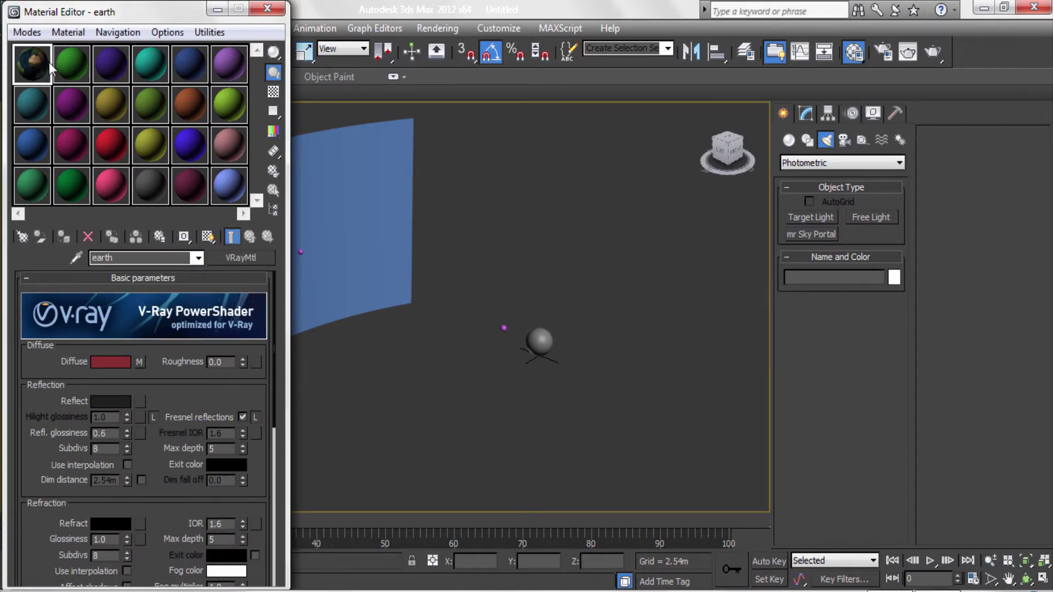
# Step: Name the second material sample clouds
pyautogui.click(71, 63)
pyautogui.click(110, 257)
pyautogui.write('cloud')
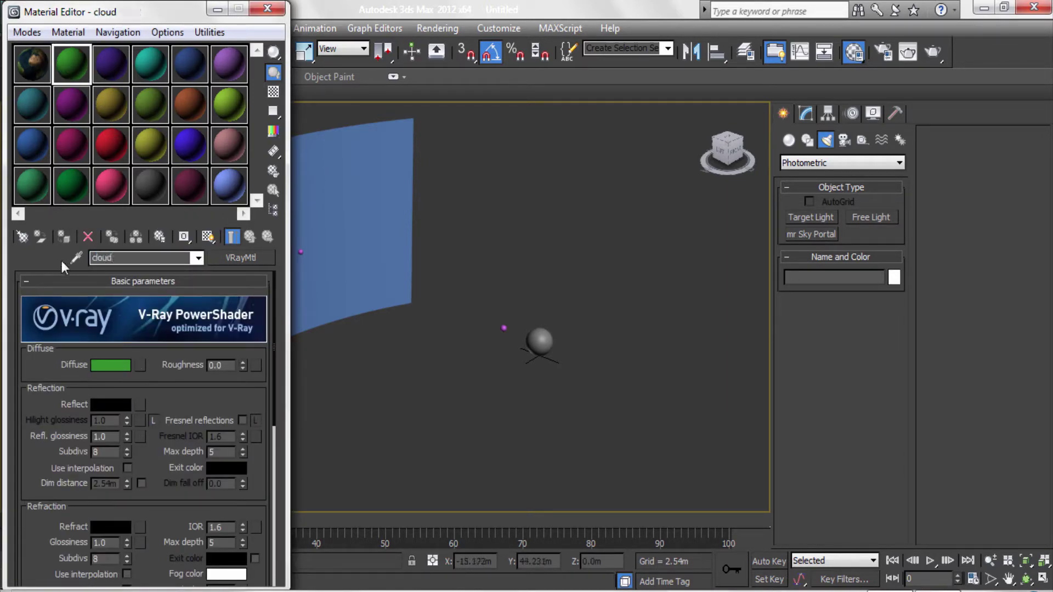
pyautogui.write('s')
# Step: Load the clouds image as a Bitmap diffuse map for the clouds material
pyautogui.click(142, 366)
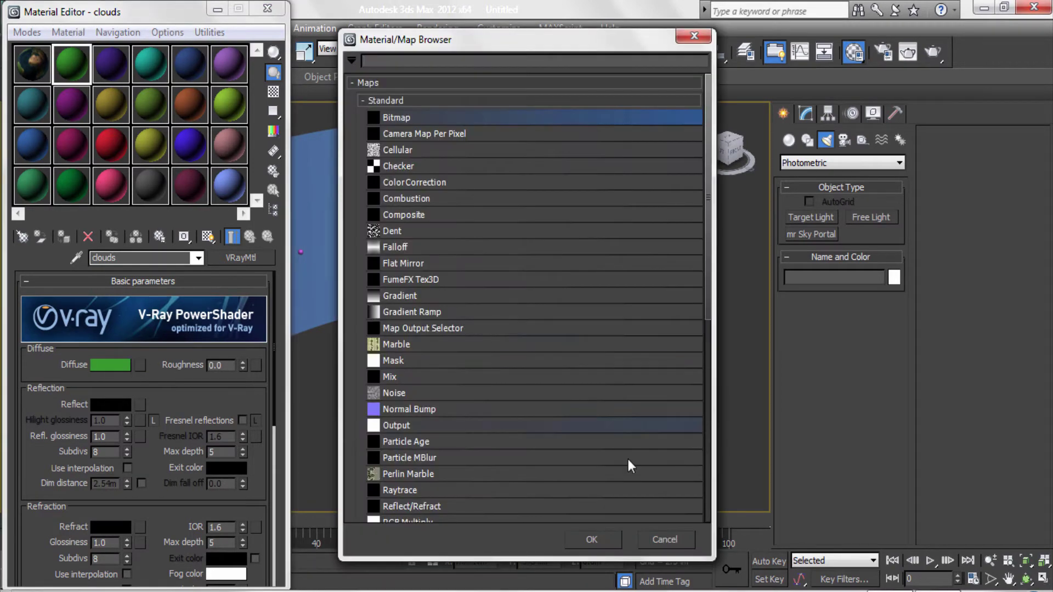
pyautogui.click(591, 539)
pyautogui.click(141, 145)
pyautogui.click(567, 395)
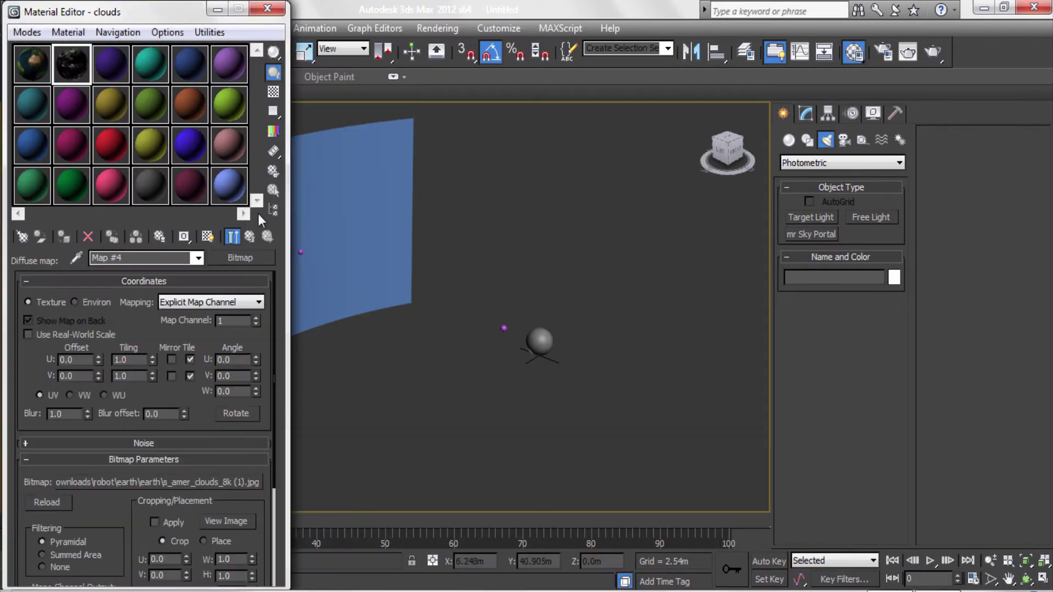
pyautogui.click(233, 237)
# Step: Set the clouds material's reflection and refraction colours
pyautogui.click(110, 404)
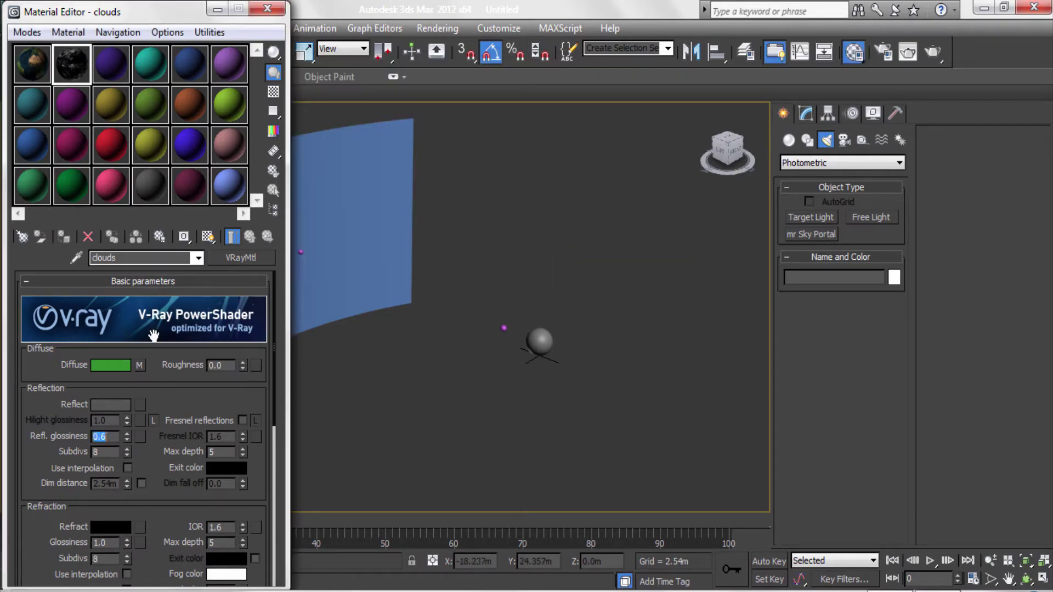
pyautogui.scroll(-2, 88, 486)
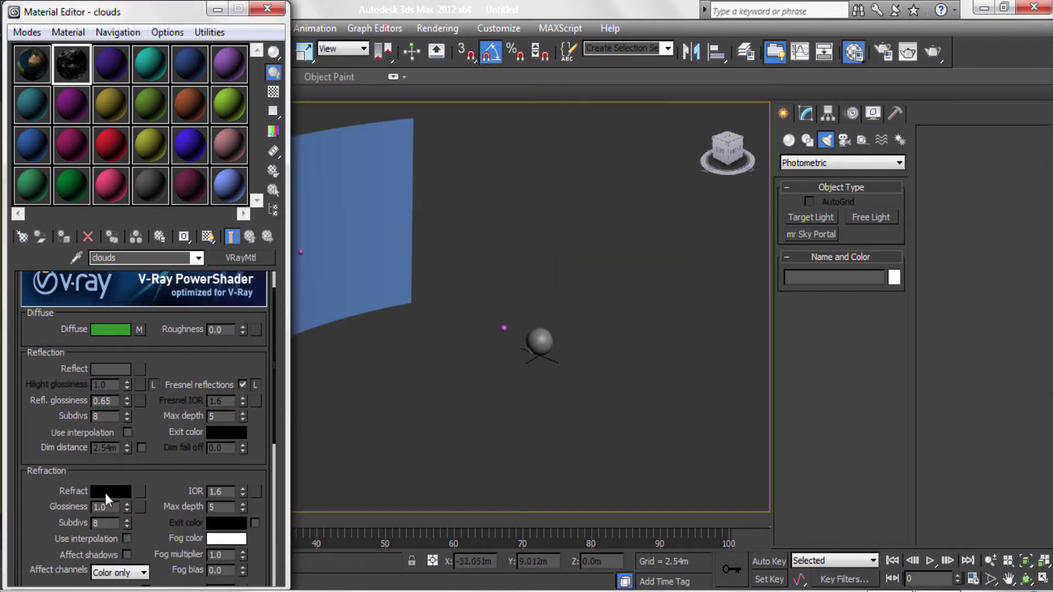
pyautogui.click(105, 493)
pyautogui.click(579, 176)
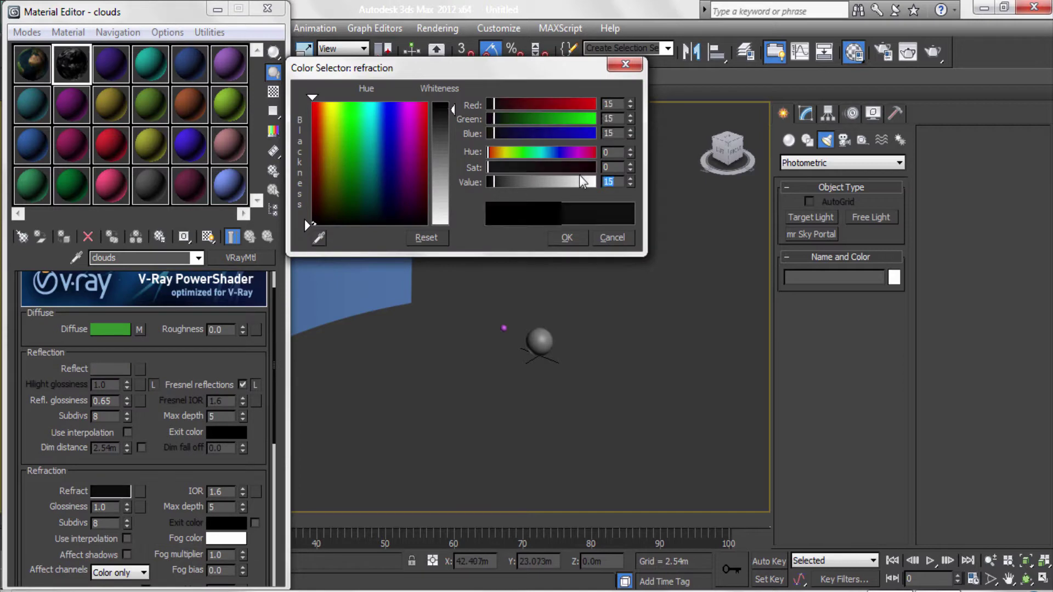
pyautogui.click(567, 237)
# Step: Copy the clouds image map into the Opacity slot
pyautogui.moveTo(184, 480); pyautogui.dragTo(172, 301)
pyautogui.scroll(-5, 154, 493)
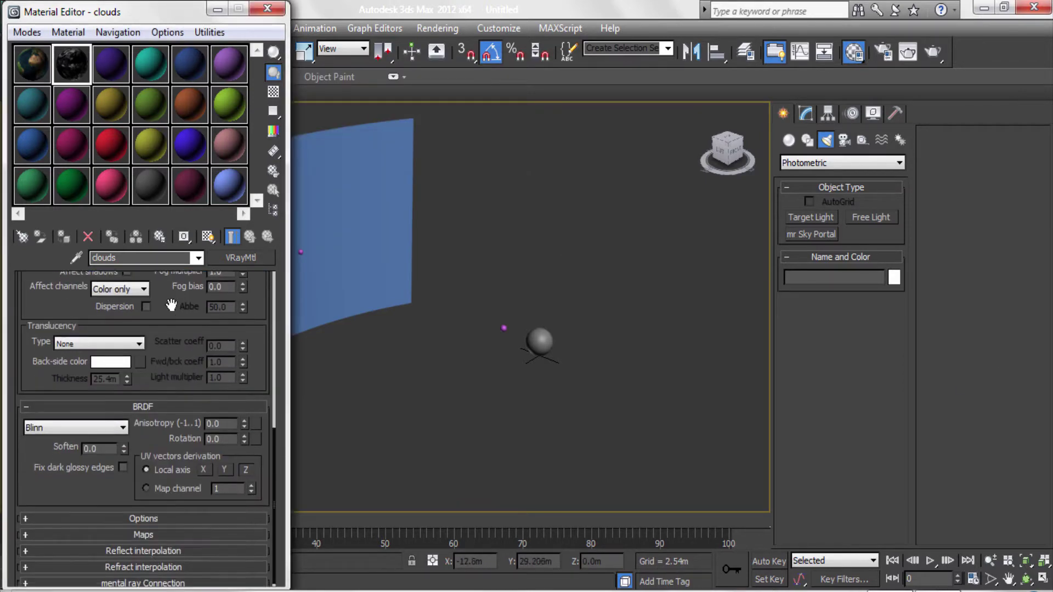
pyautogui.scroll(-5, 150, 541)
pyautogui.scroll(-4, 148, 527)
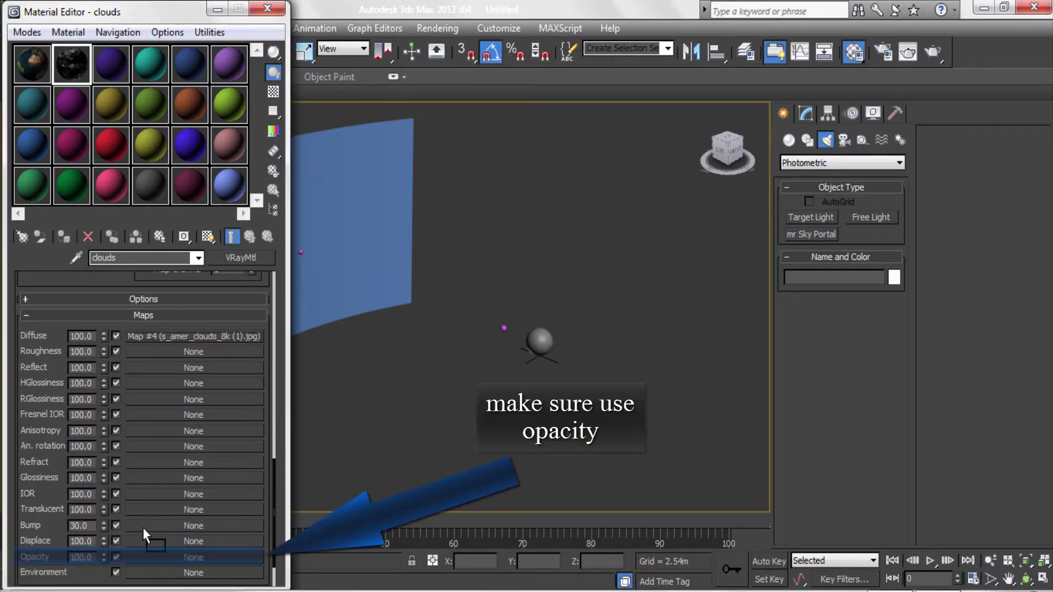
pyautogui.moveTo(143, 527); pyautogui.dragTo(144, 558)
pyautogui.click(113, 344)
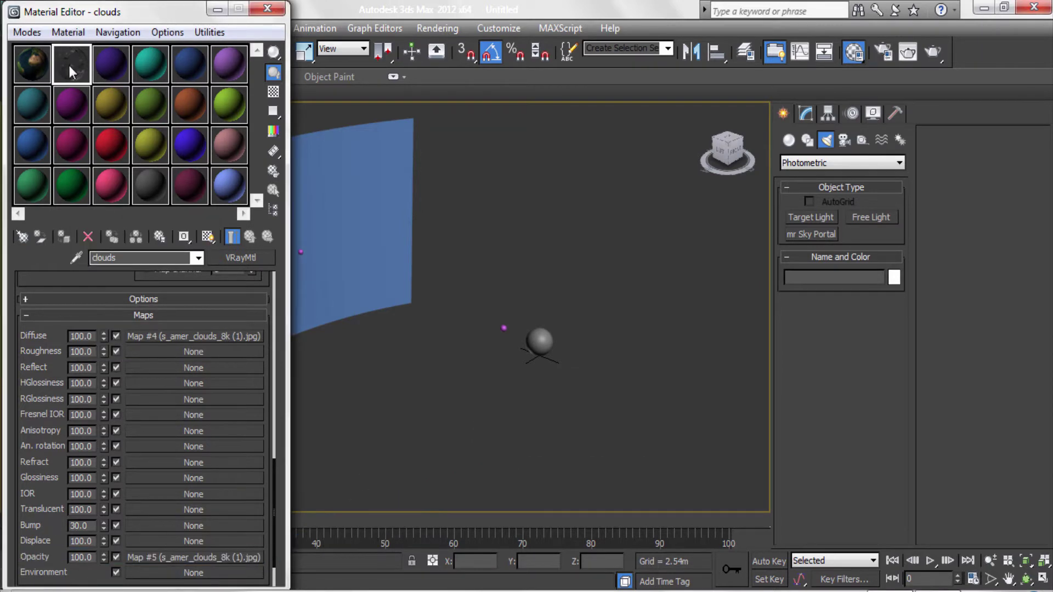
pyautogui.click(111, 63)
# Step: Name the material 'stars' and load the star photo as its diffuse Bitmap map
pyautogui.write('sta')
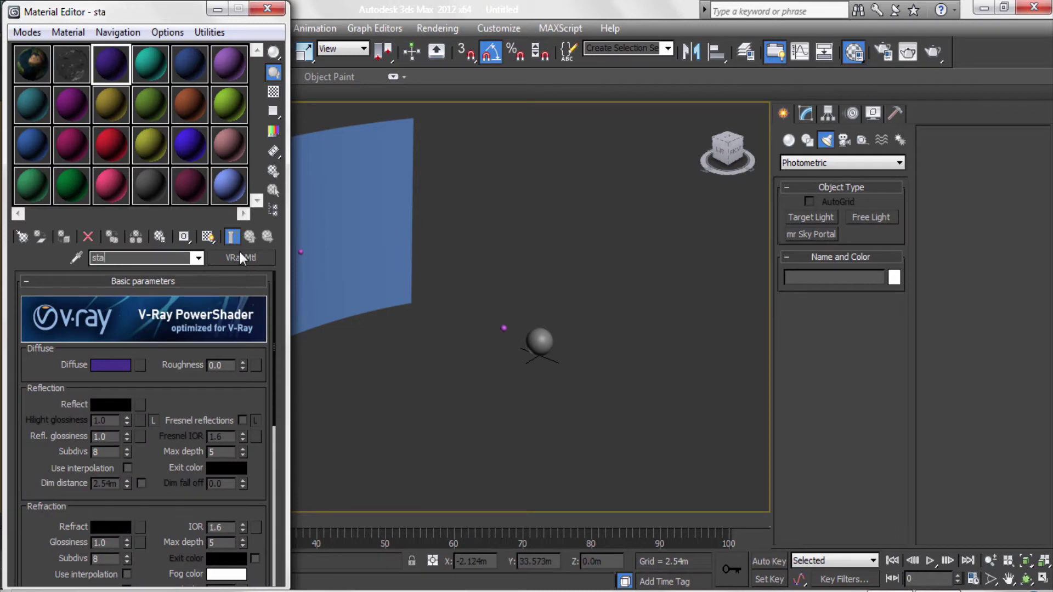
pyautogui.write('rs')
pyautogui.click(140, 365)
pyautogui.click(593, 541)
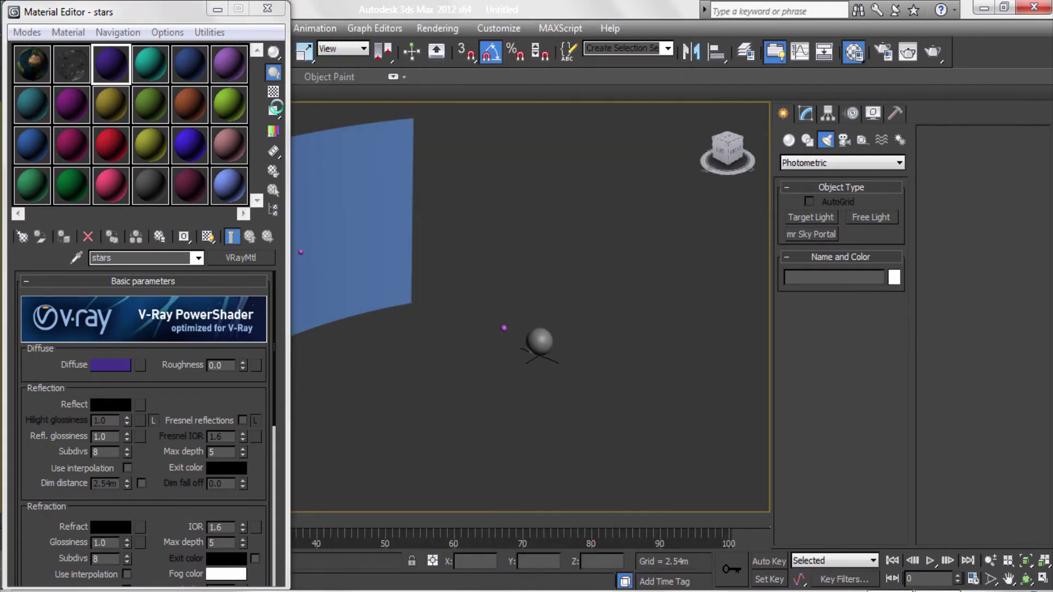
pyautogui.doubleClick(223, 138)
pyautogui.click(250, 236)
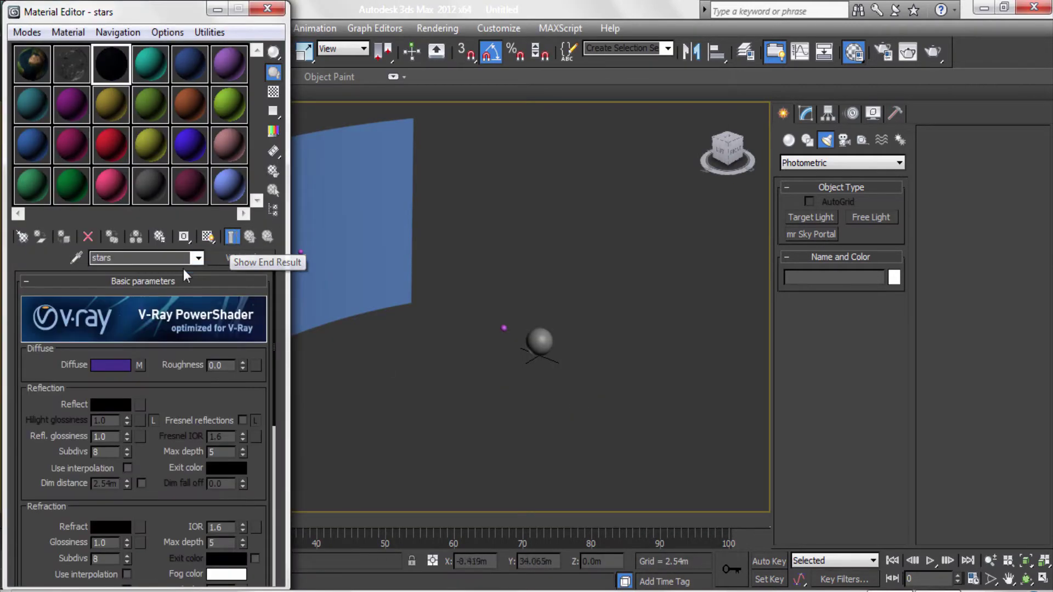
# Step: Create a new material named 'moon' with a dark grey diffuse colour
pyautogui.click(151, 63)
pyautogui.write('moon')
pyautogui.press('Return')
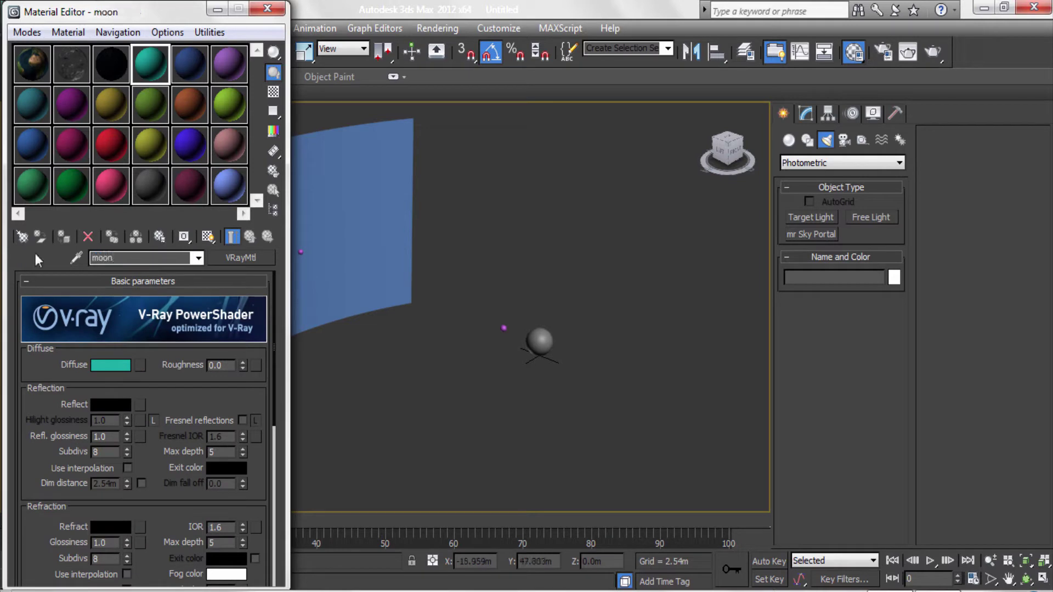
pyautogui.click(118, 365)
pyautogui.moveTo(308, 147); pyautogui.dragTo(304, 220)
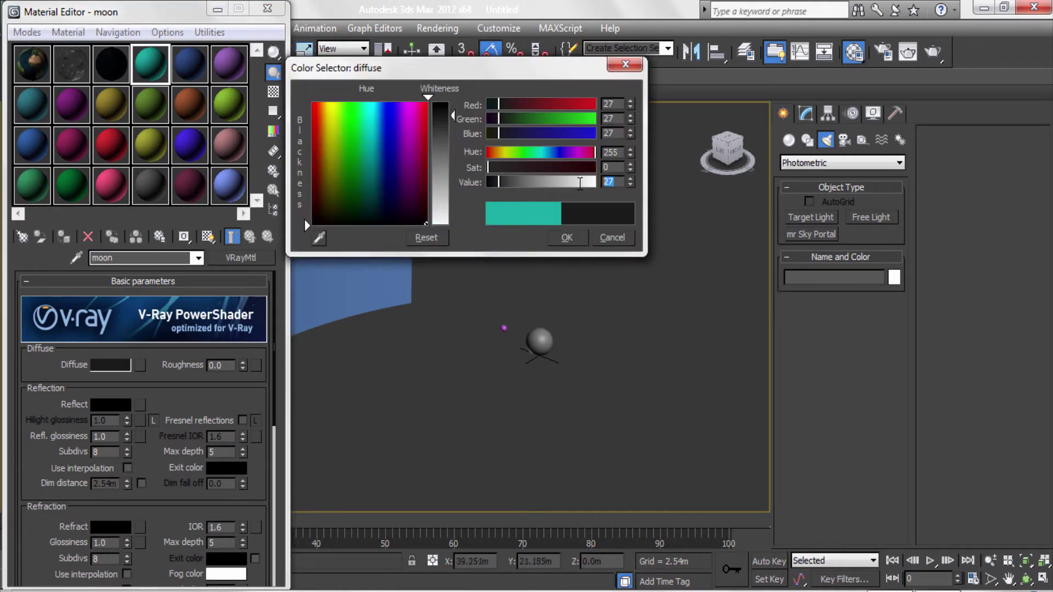
pyautogui.click(567, 237)
# Step: Set the moon's reflection to dark grey (value 30), enable Fresnel, and select the moon objects
pyautogui.click(110, 405)
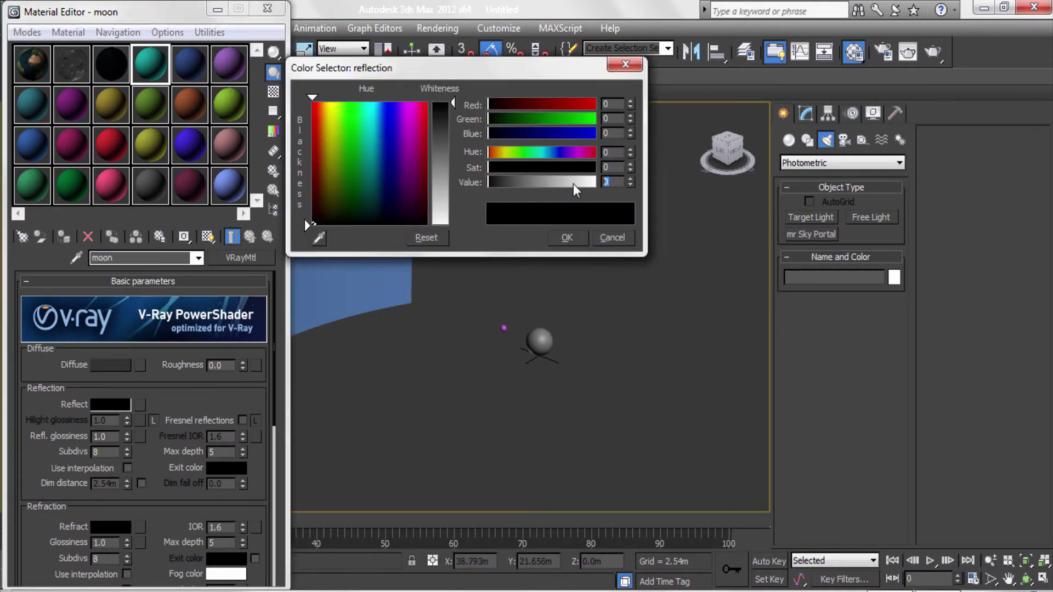
pyautogui.write('30')
pyautogui.press('Return')
pyautogui.click(566, 237)
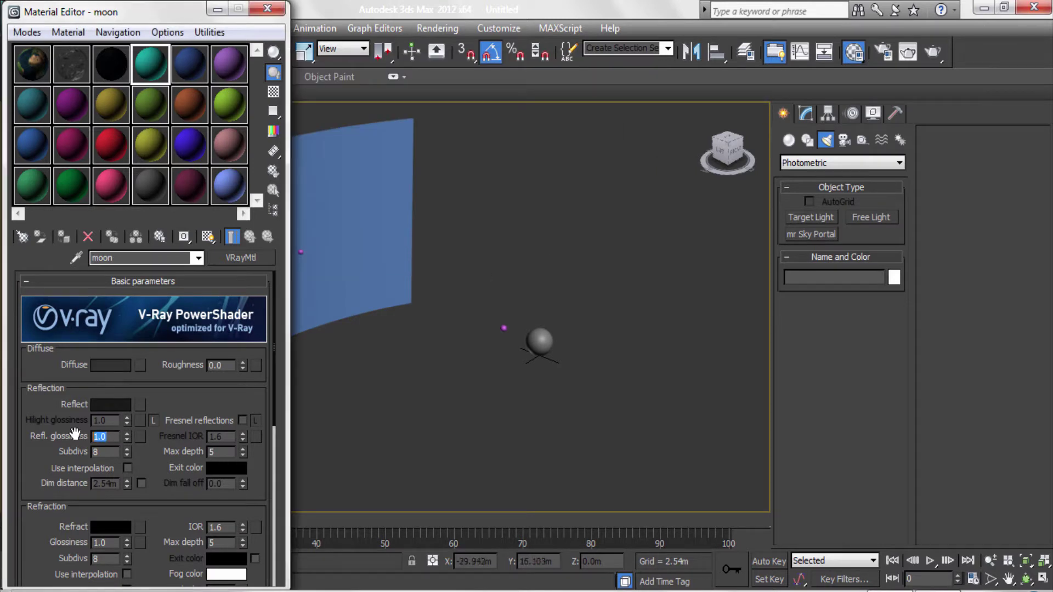
pyautogui.write('0.55')
pyautogui.click(242, 420)
pyautogui.click(503, 330)
pyautogui.keyDown('ctrl'); pyautogui.click(344, 260); pyautogui.keyUp('ctrl')
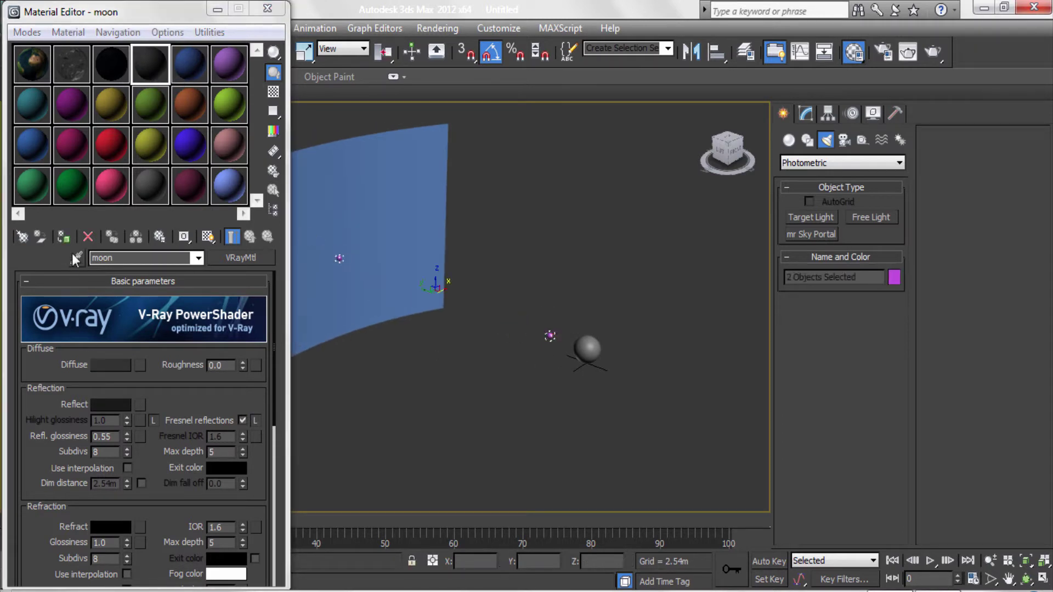
# Step: Assign the stars material to the backdrop plane and view the clouds sphere's material
pyautogui.click(351, 307)
pyautogui.click(111, 63)
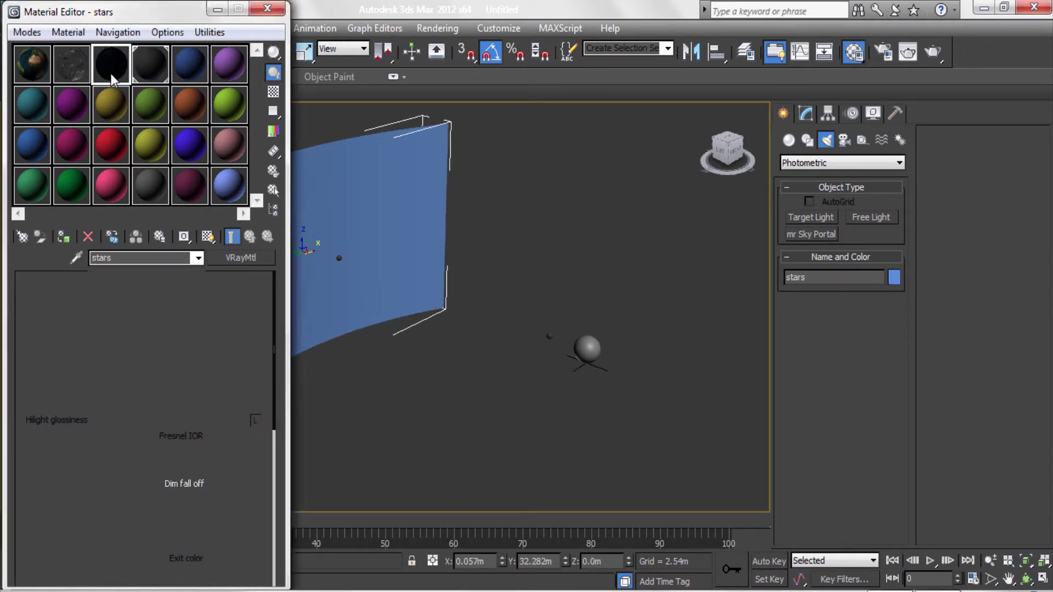
pyautogui.click(63, 237)
pyautogui.click(581, 364)
pyautogui.click(71, 64)
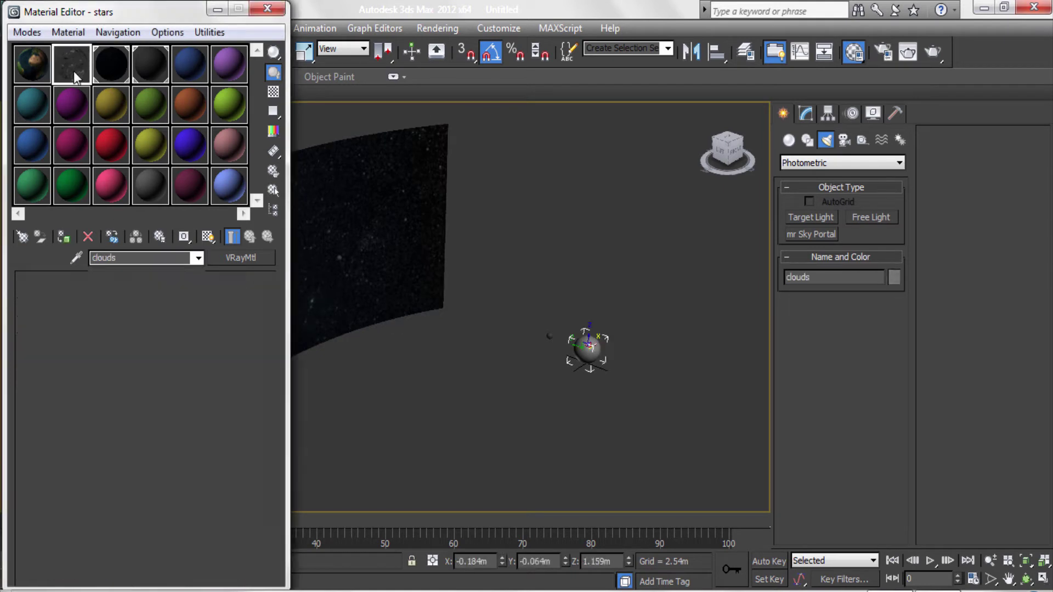
# Step: Select the earth from the scene list, show its material and close the Material Editor
pyautogui.moveTo(148, 12); pyautogui.dragTo(148, 110)
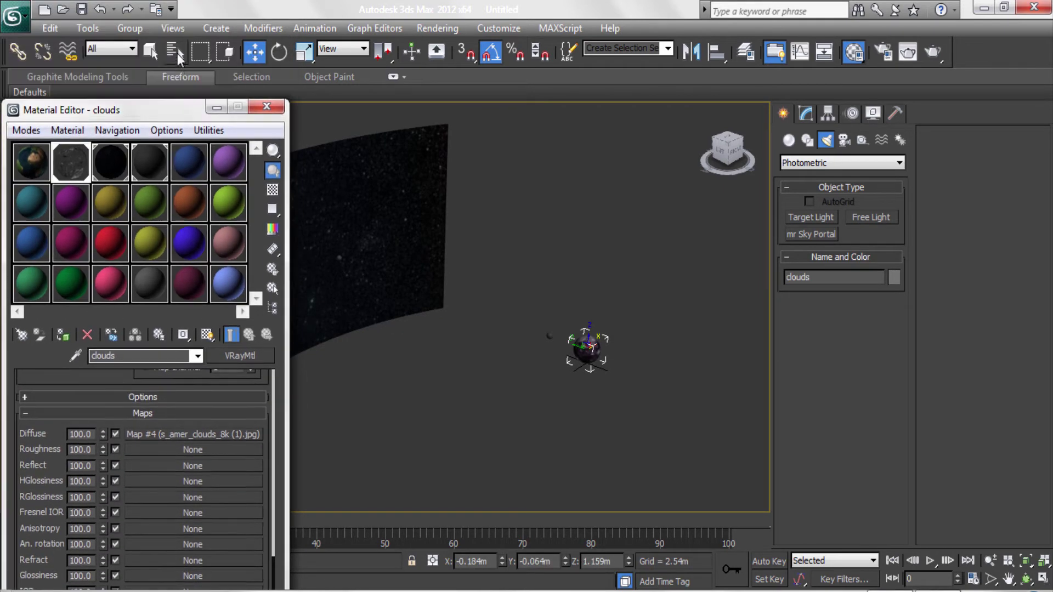
pyautogui.click(177, 53)
pyautogui.click(431, 216)
pyautogui.click(610, 545)
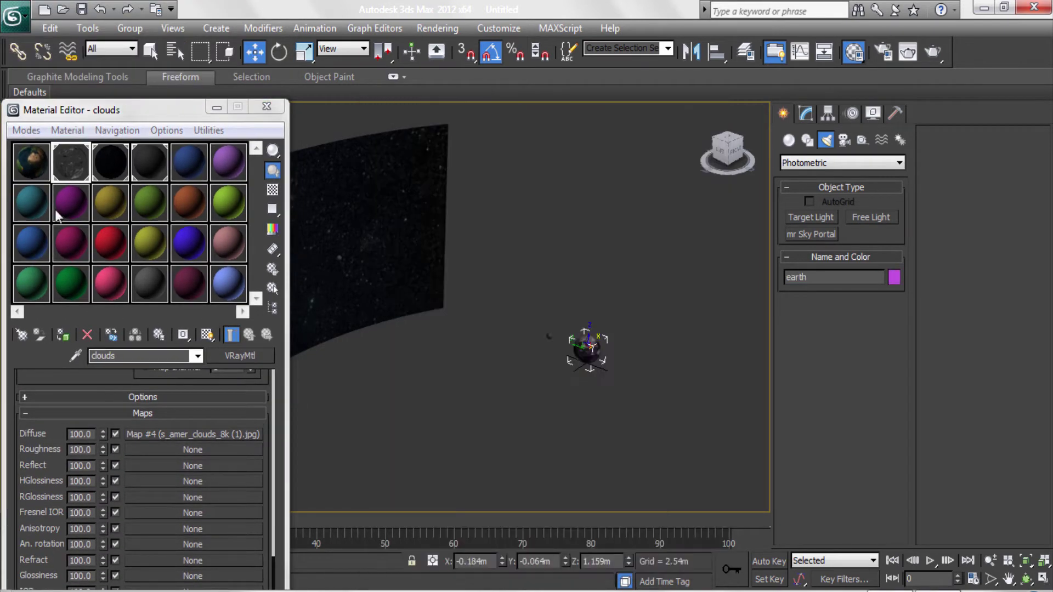
pyautogui.click(31, 162)
pyautogui.click(266, 106)
# Step: Zoom onto the earth and test-render the scene
pyautogui.press('z')
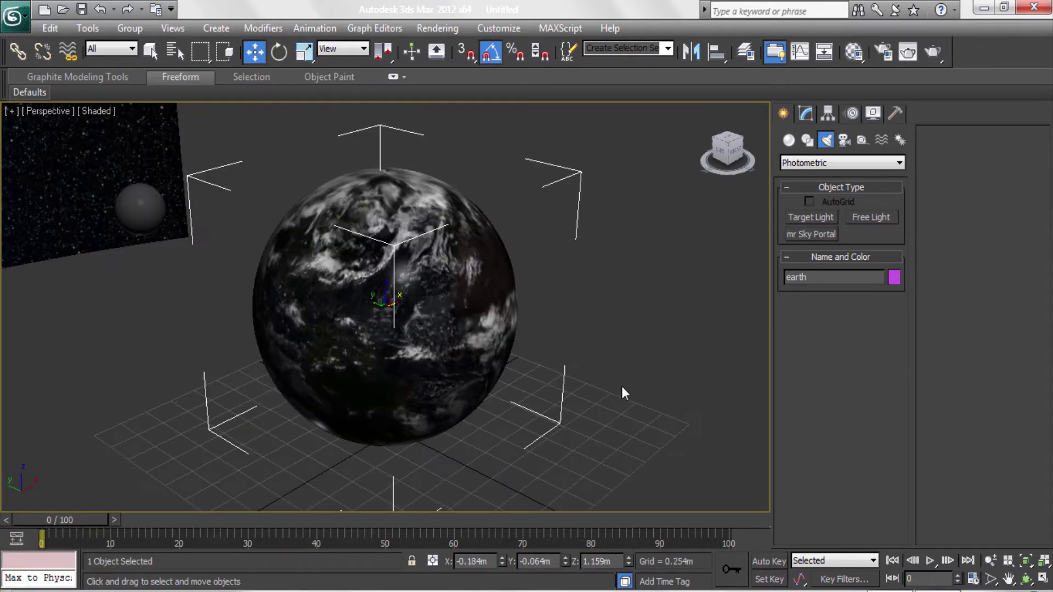
pyautogui.hotkey('shift', 'q')
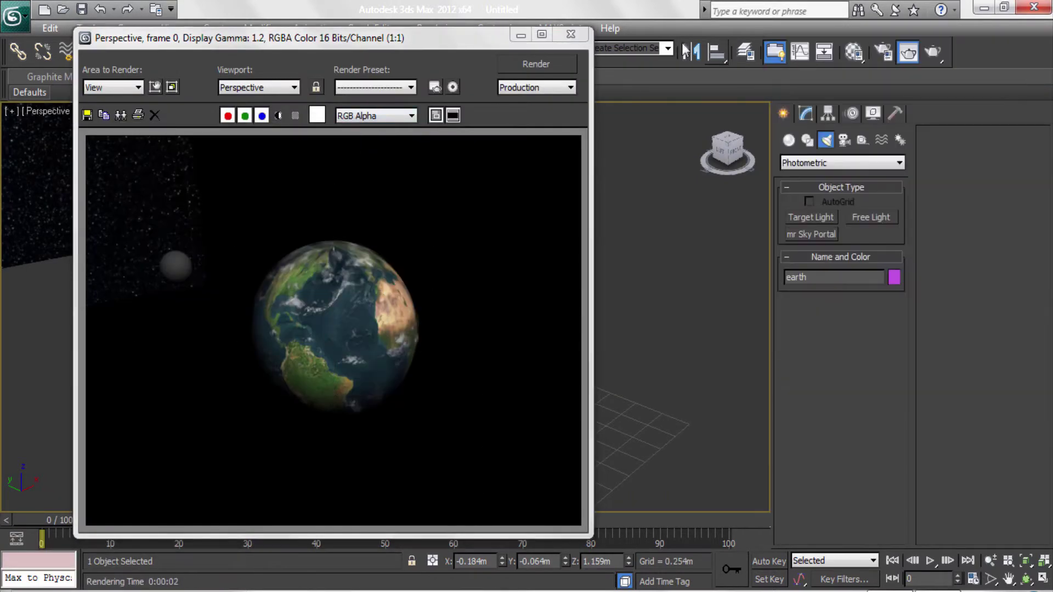
pyautogui.click(571, 34)
# Step: Orbit to a level side view of the earth and return to four viewports
pyautogui.keyDown('alt'); pyautogui.moveTo(447, 351); pyautogui.dragTo(474, 349, button='middle'); pyautogui.keyUp('alt')
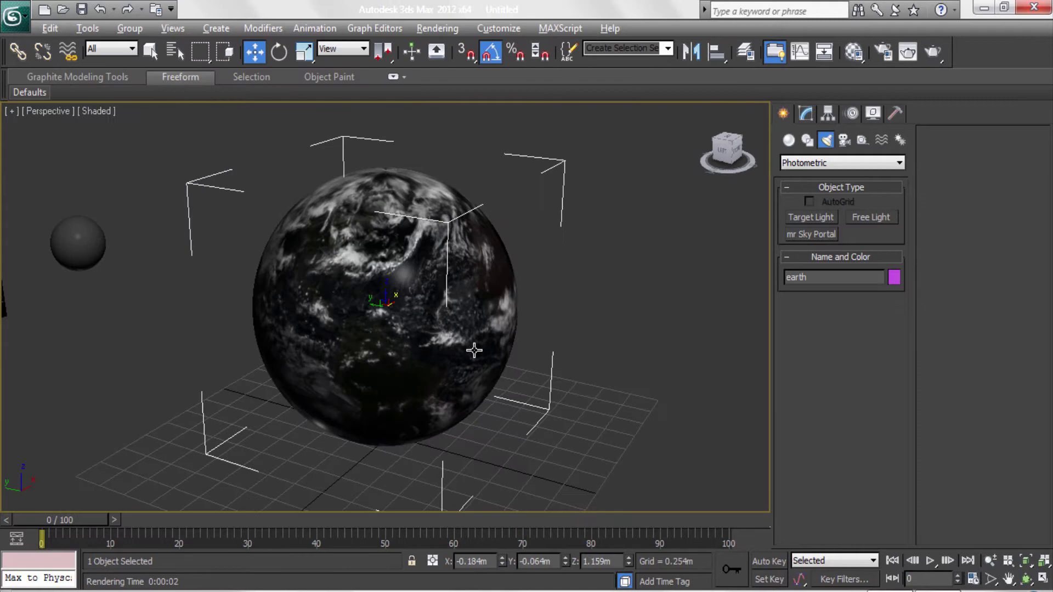
pyautogui.click(508, 283)
pyautogui.press('e')
pyautogui.keyDown('alt'); pyautogui.moveTo(393, 326); pyautogui.dragTo(223, 293, button='middle'); pyautogui.keyUp('alt')
pyautogui.click(571, 336)
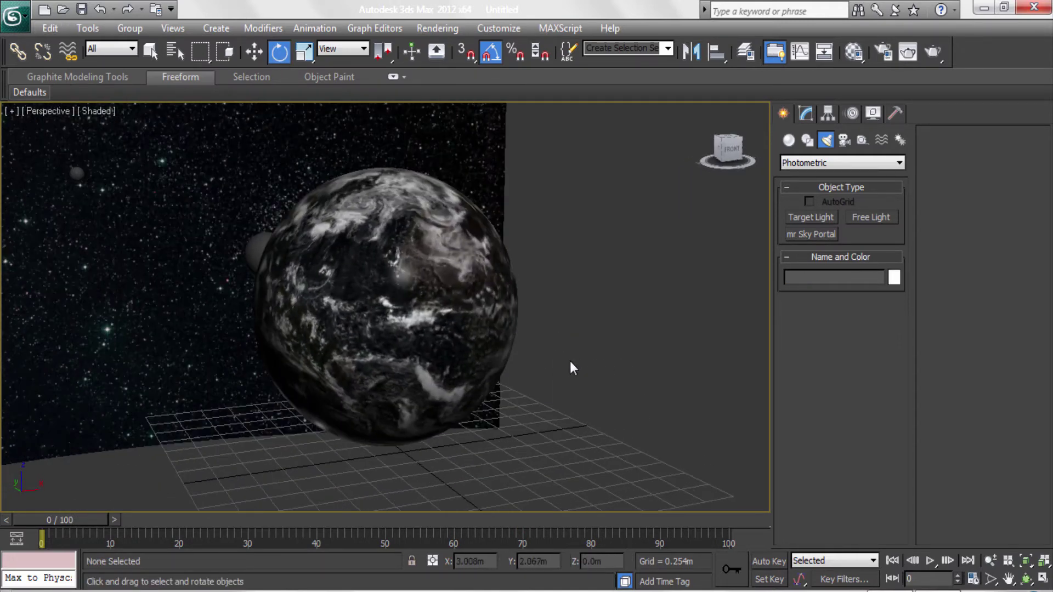
pyautogui.scroll(-5, 570, 362)
pyautogui.scroll(-5, 447, 388)
pyautogui.hotkey('alt', 'w')
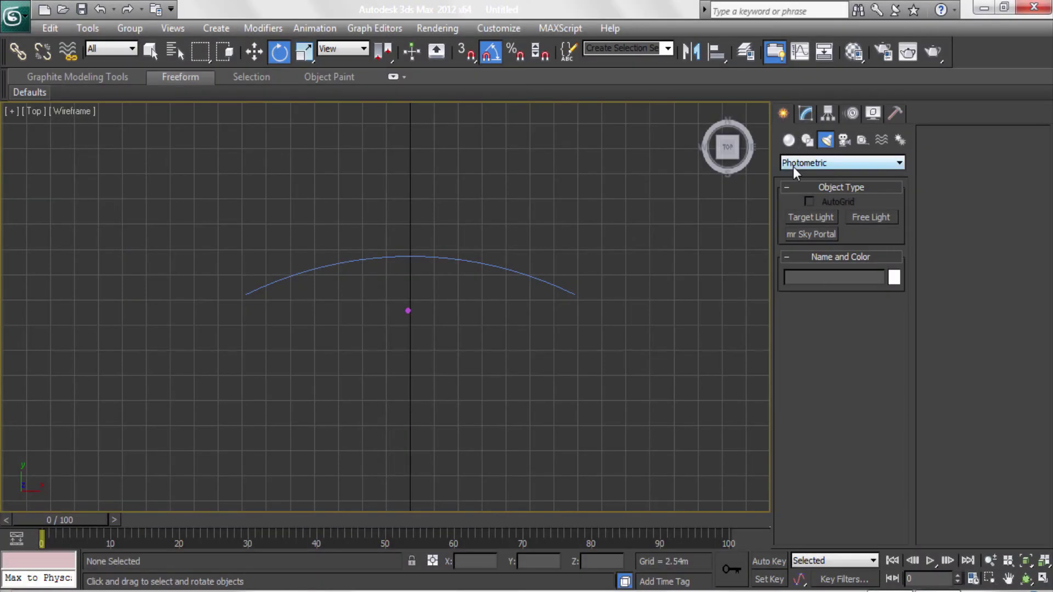
# Step: Draw a VRayLight in the Top view and make it a Sphere type
pyautogui.click(796, 163)
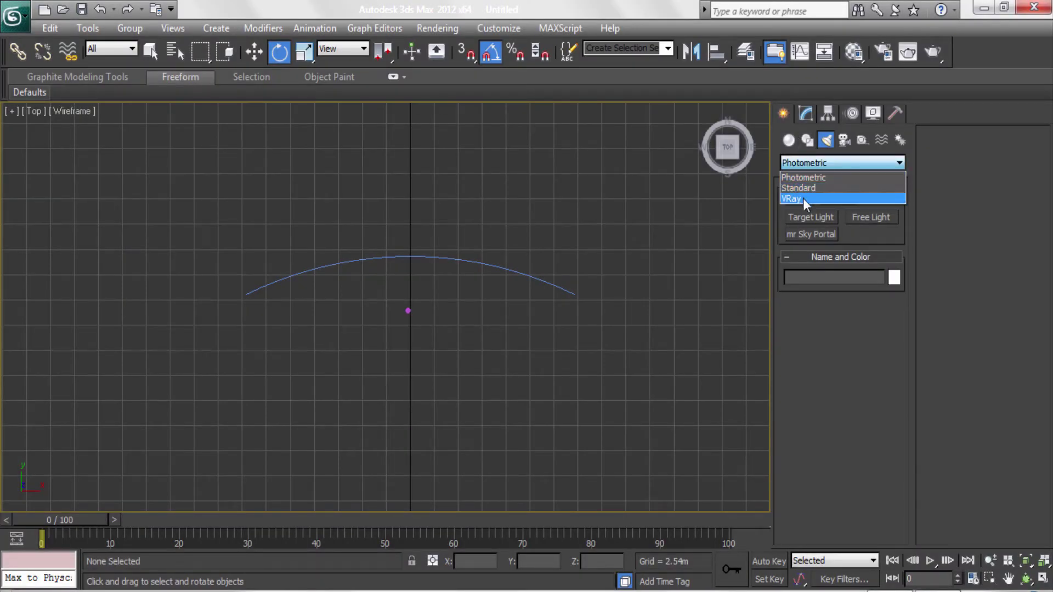
pyautogui.click(805, 199)
pyautogui.click(811, 218)
pyautogui.moveTo(404, 287); pyautogui.dragTo(416, 297)
pyautogui.click(971, 183)
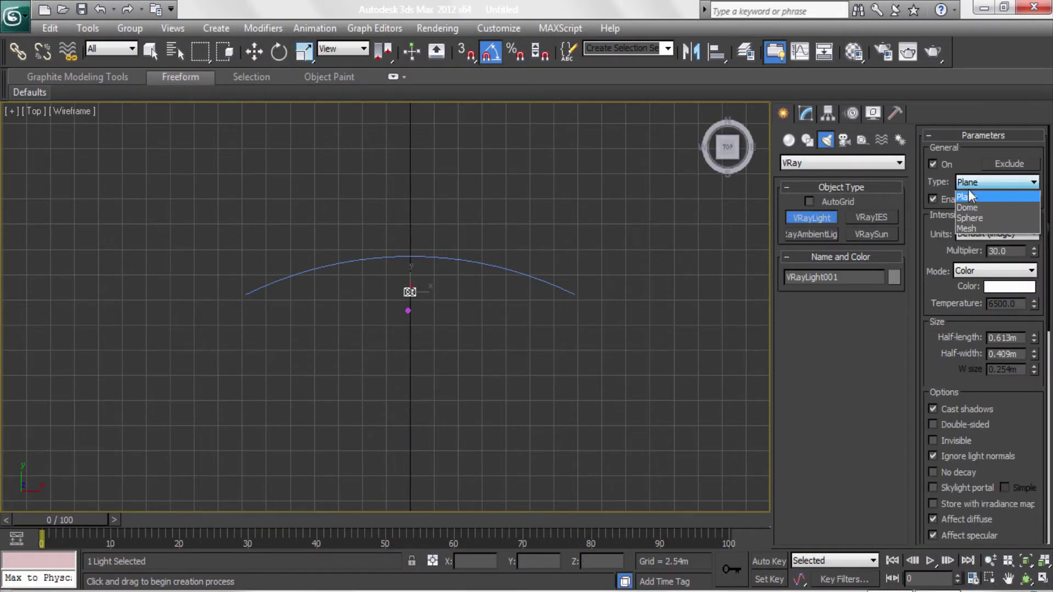
pyautogui.click(970, 218)
# Step: Shift the sphere light left and set its colour mode to Temperature 3700
pyautogui.press('w')
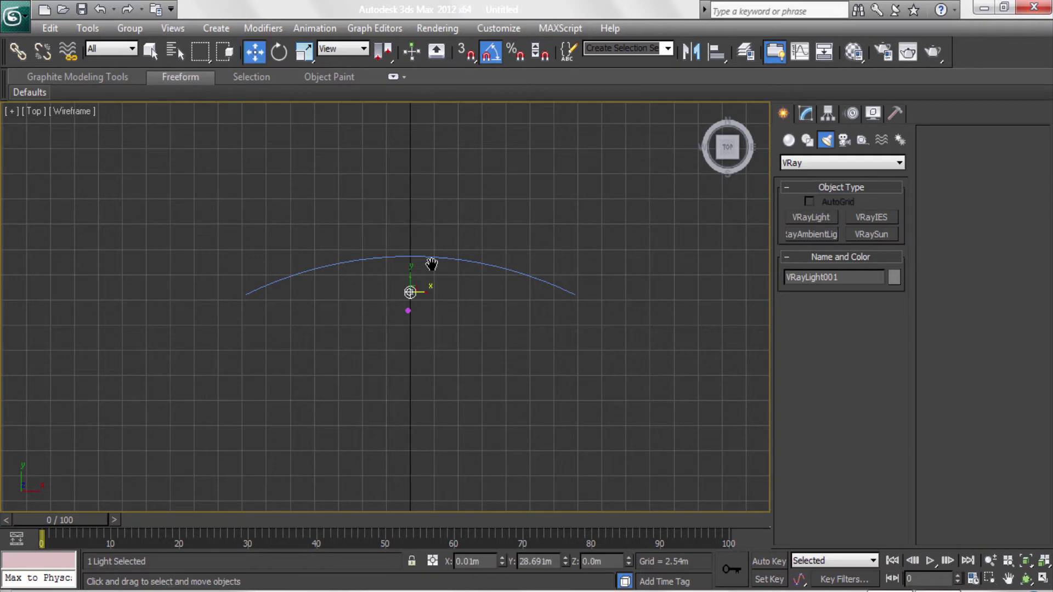
pyautogui.scroll(5, 432, 265)
pyautogui.click(807, 114)
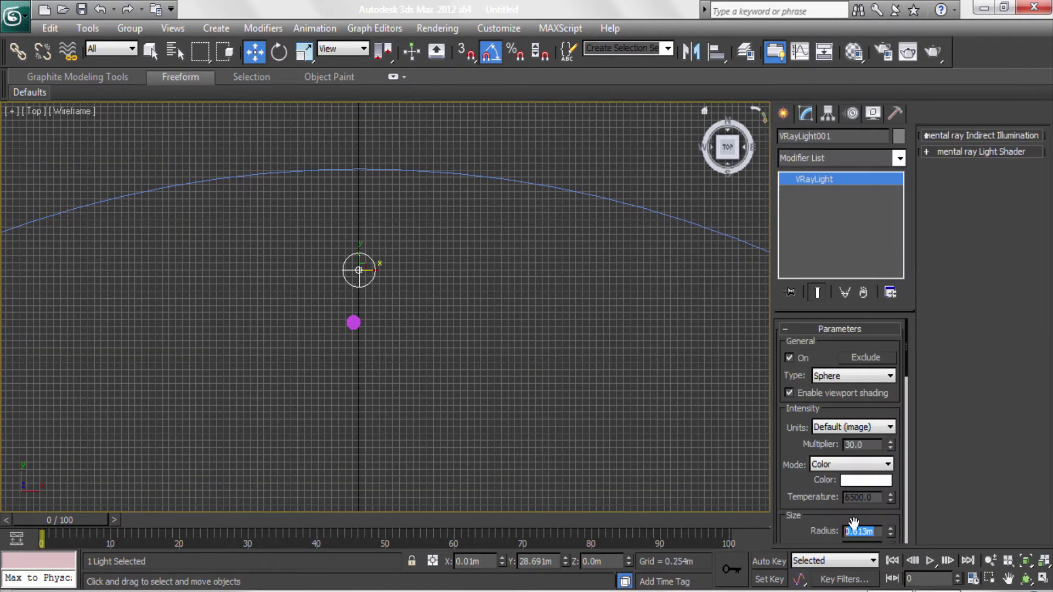
pyautogui.moveTo(363, 263); pyautogui.dragTo(318, 271)
pyautogui.write('180')
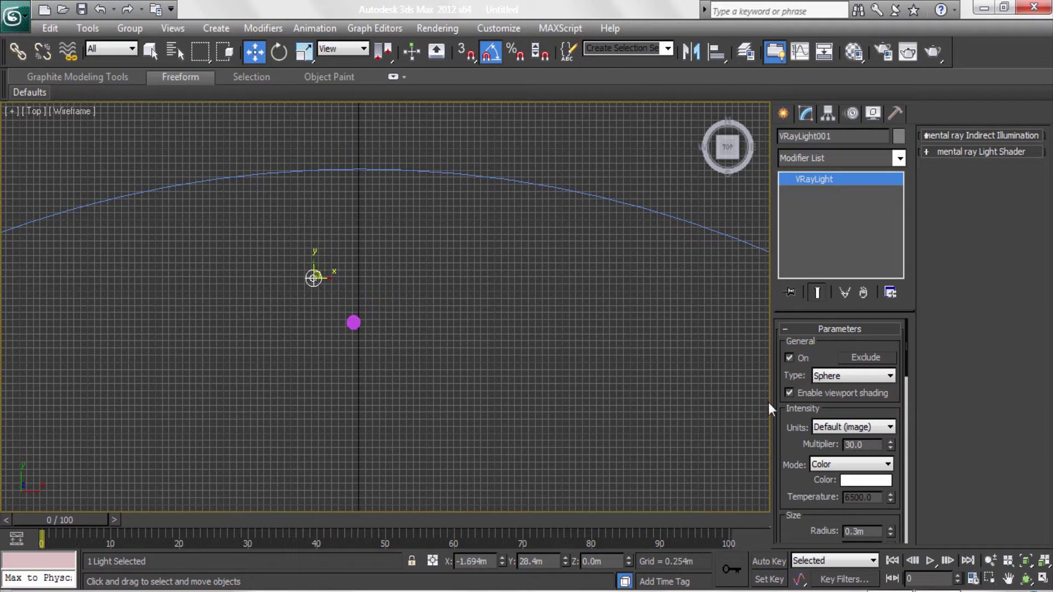
pyautogui.click(851, 465)
pyautogui.click(836, 487)
pyautogui.write('3700')
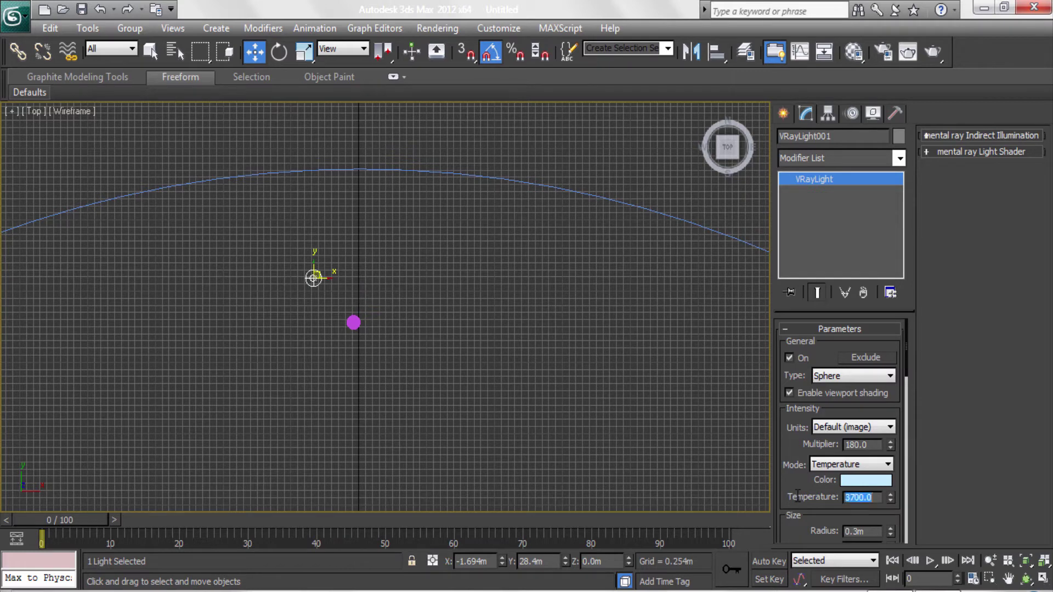
pyautogui.click(529, 350)
# Step: In the maximized Left view, raise the light and move the stars plane further left
pyautogui.hotkey('alt', 'w')
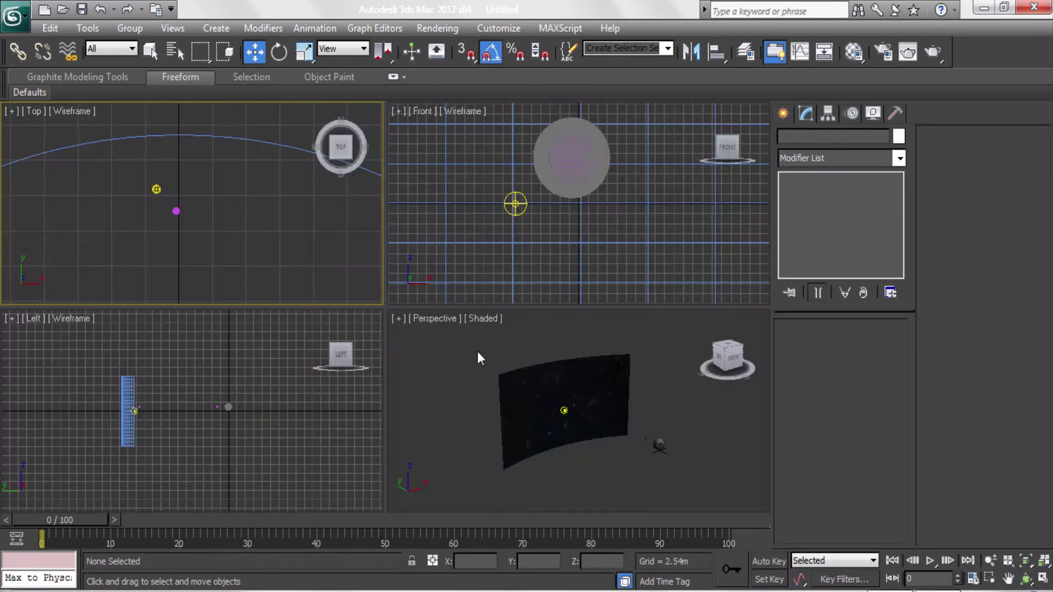
pyautogui.click(305, 434)
pyautogui.hotkey('alt', 'w')
pyautogui.scroll(5, 357, 309)
pyautogui.scroll(-2, 235, 314)
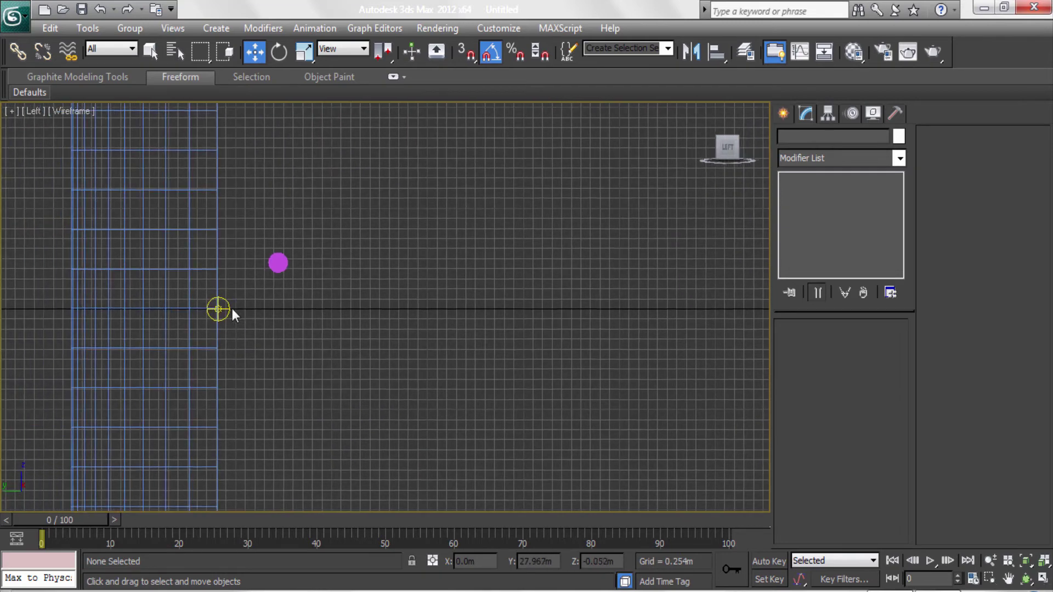
pyautogui.moveTo(219, 309); pyautogui.dragTo(219, 272)
pyautogui.click(200, 350)
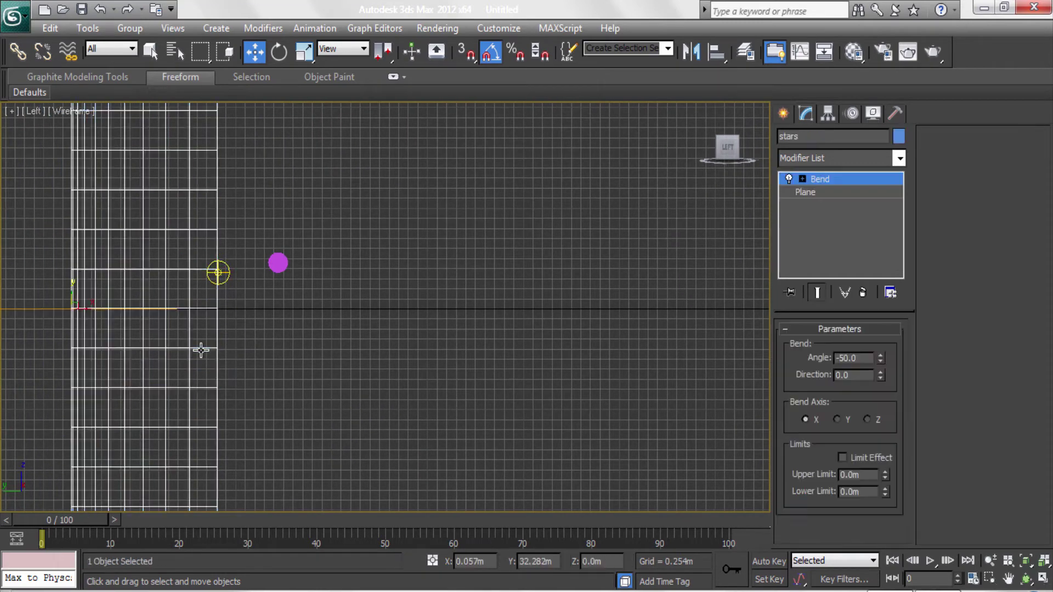
pyautogui.scroll(-5, 395, 312)
pyautogui.moveTo(286, 313); pyautogui.dragTo(237, 305)
pyautogui.click(407, 322)
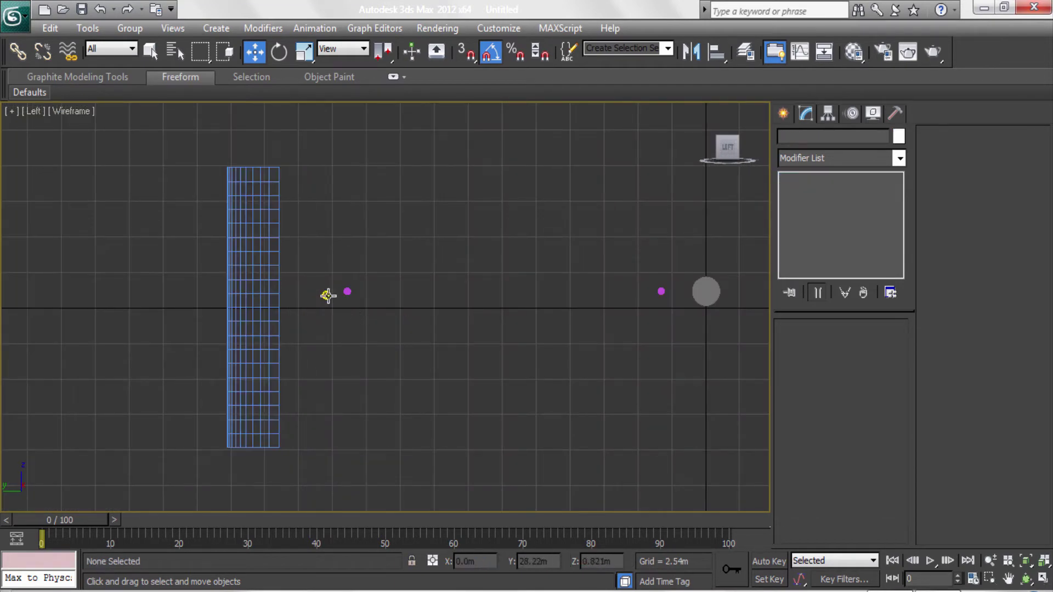
# Step: Copy the sphere light upward as a white top light
pyautogui.click(328, 295)
pyautogui.keyDown('shift'); pyautogui.moveTo(313, 298); pyautogui.dragTo(459, 300); pyautogui.keyUp('shift')
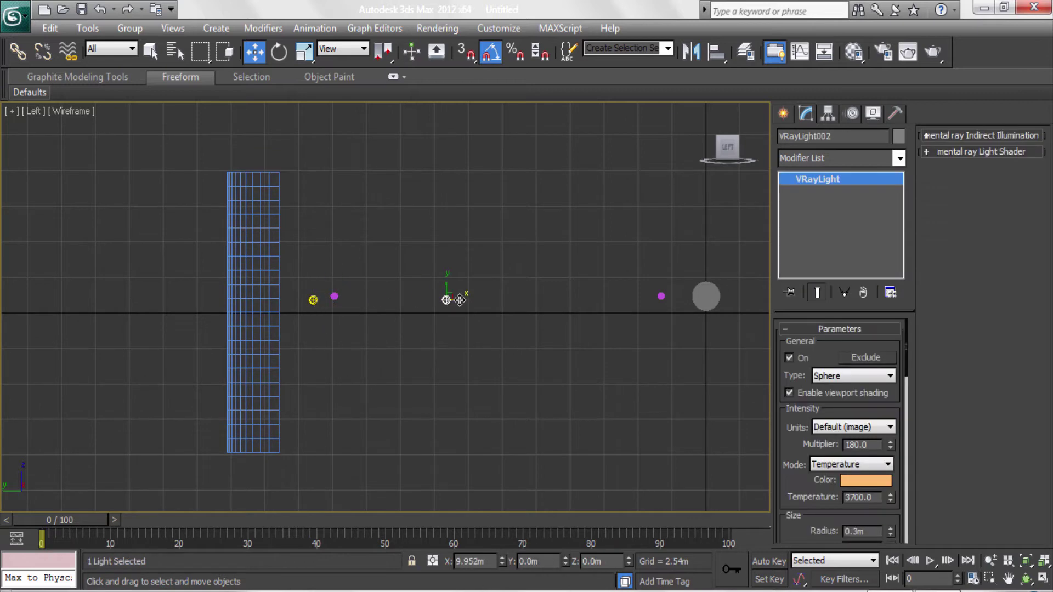
pyautogui.click(528, 369)
pyautogui.click(851, 464)
pyautogui.click(839, 475)
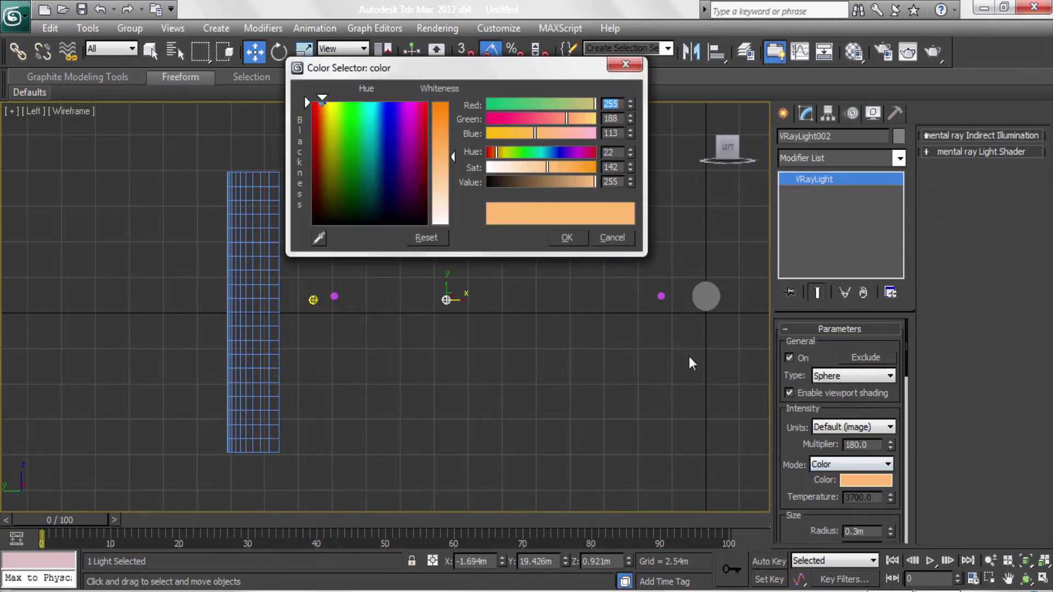
pyautogui.moveTo(453, 157); pyautogui.dragTo(454, 225)
pyautogui.click(567, 237)
pyautogui.moveTo(527, 266); pyautogui.dragTo(457, 289, button='middle')
pyautogui.moveTo(382, 312)
pyautogui.mouseDown()
pyautogui.moveTo(413, 238)
pyautogui.moveTo(416, 184)
pyautogui.mouseUp()
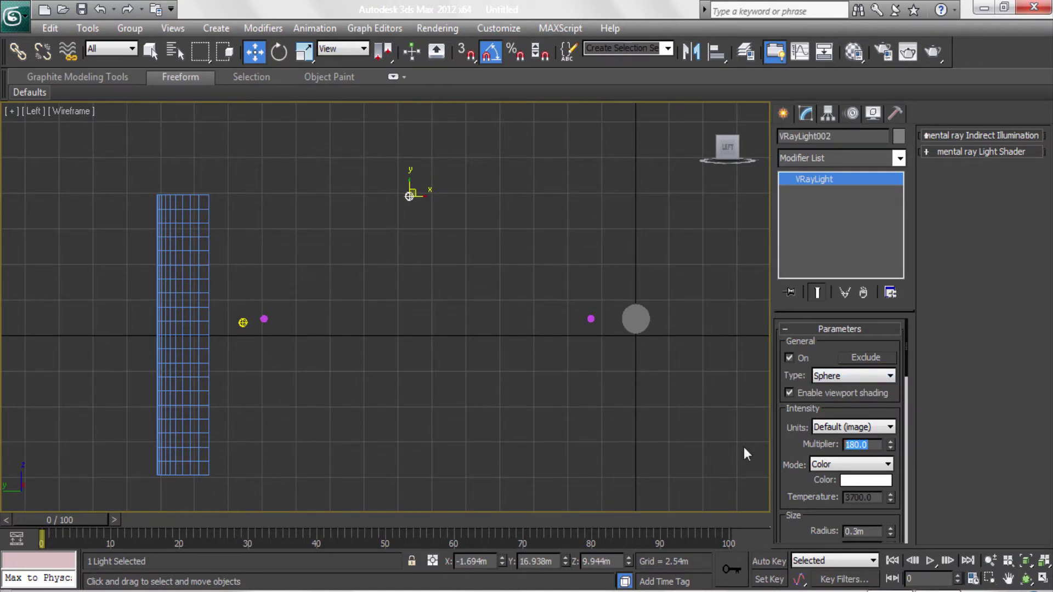
# Step: Set the top light's multiplier to 350 and radius to 0.85m
pyautogui.write('350')
pyautogui.scroll(-3, 801, 488)
pyautogui.press('Tab')
pyautogui.write('.8')
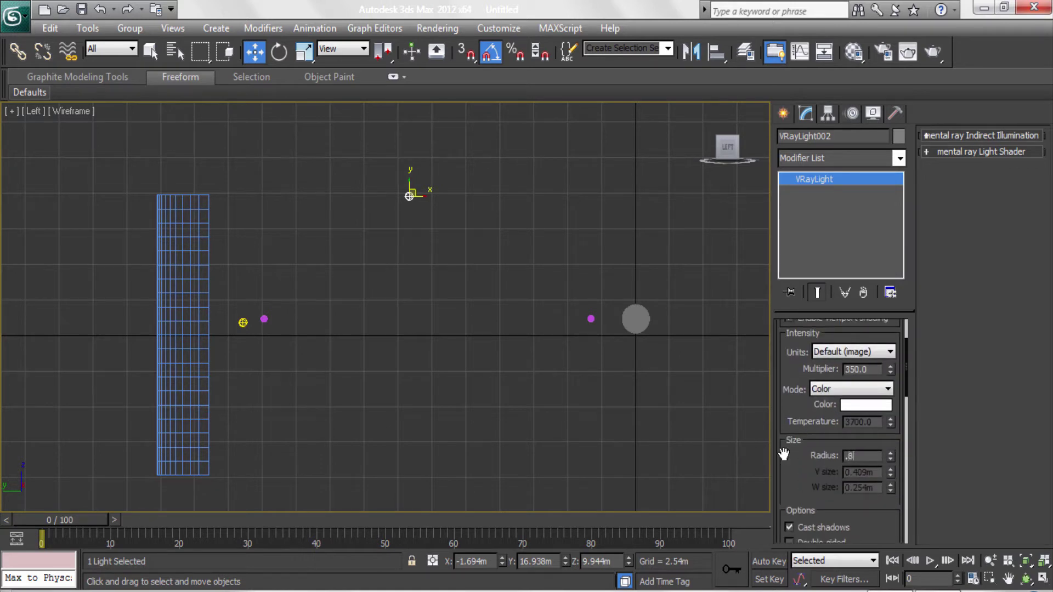
pyautogui.write('5')
pyautogui.press('Return')
# Step: Copy the light to mid-scene with multiplier 250 and radius 0.5m
pyautogui.moveTo(413, 189)
pyautogui.keyDown('shift'); pyautogui.mouseDown()
pyautogui.moveTo(504, 282)
pyautogui.moveTo(501, 309)
pyautogui.mouseUp(); pyautogui.keyUp('shift')
pyautogui.click(526, 372)
pyautogui.doubleClick(864, 445)
pyautogui.write('25')
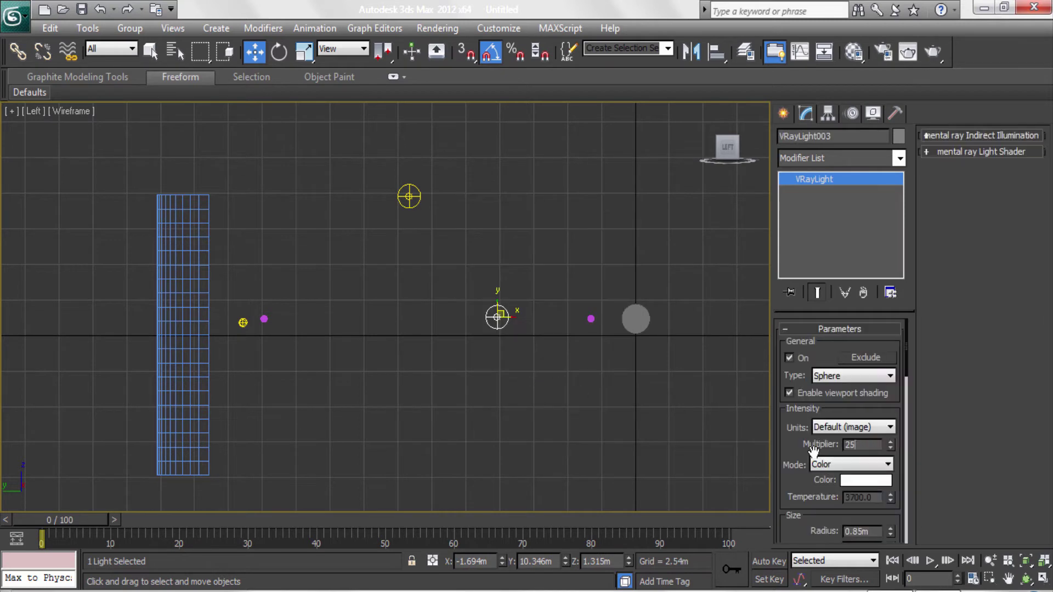
pyautogui.press('Tab')
pyautogui.write('.5')
pyautogui.press('Return')
# Step: Exclude earth002 and stars from the new light's illumination
pyautogui.click(866, 358)
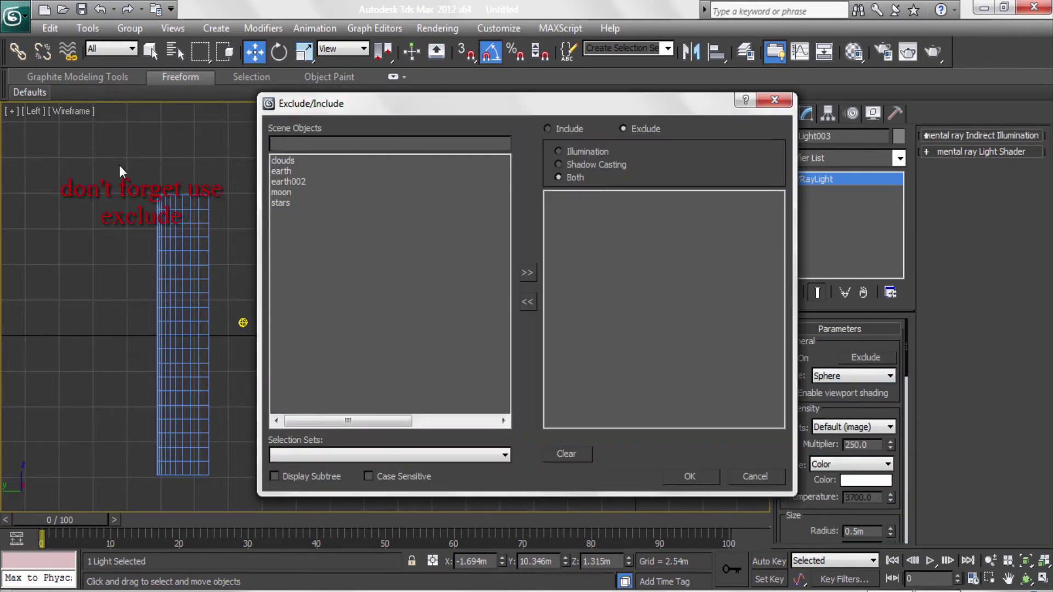
pyautogui.click(288, 193)
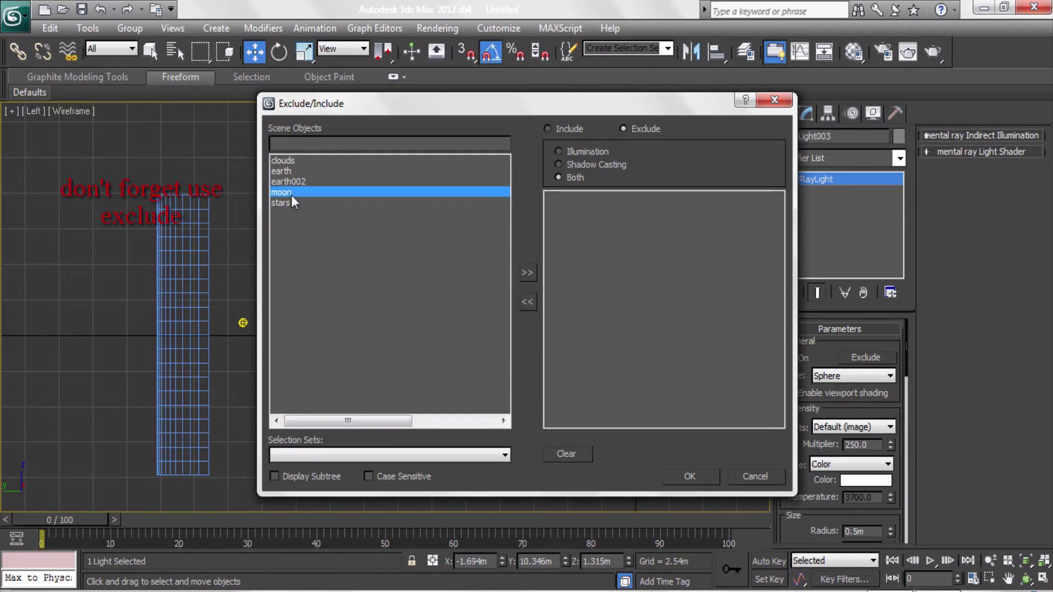
pyautogui.click(290, 182)
pyautogui.keyDown('ctrl'); pyautogui.click(286, 202); pyautogui.keyUp('ctrl')
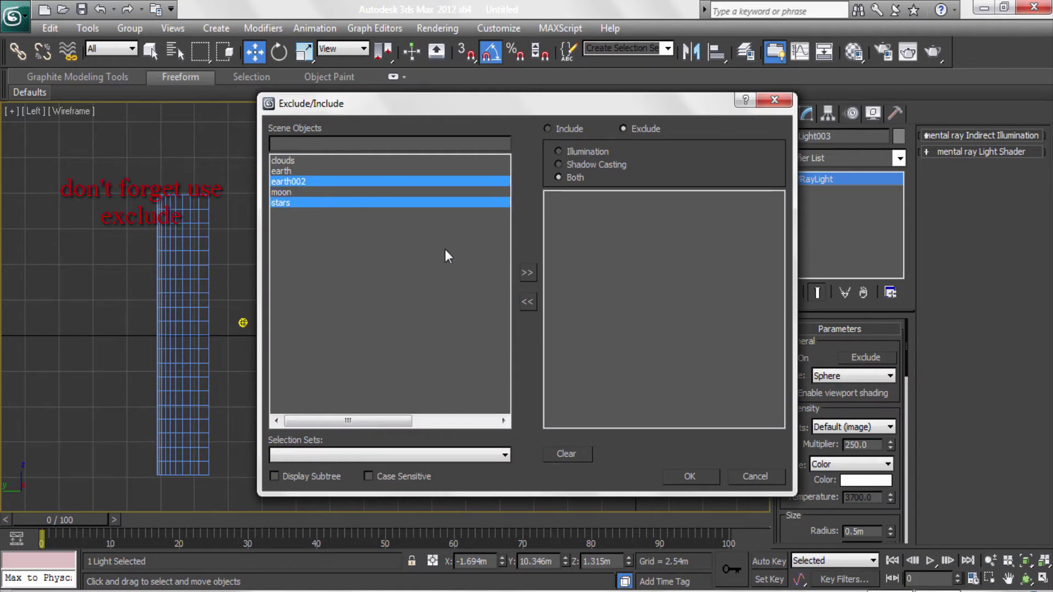
pyautogui.click(528, 269)
pyautogui.click(680, 472)
pyautogui.scroll(-5, 811, 472)
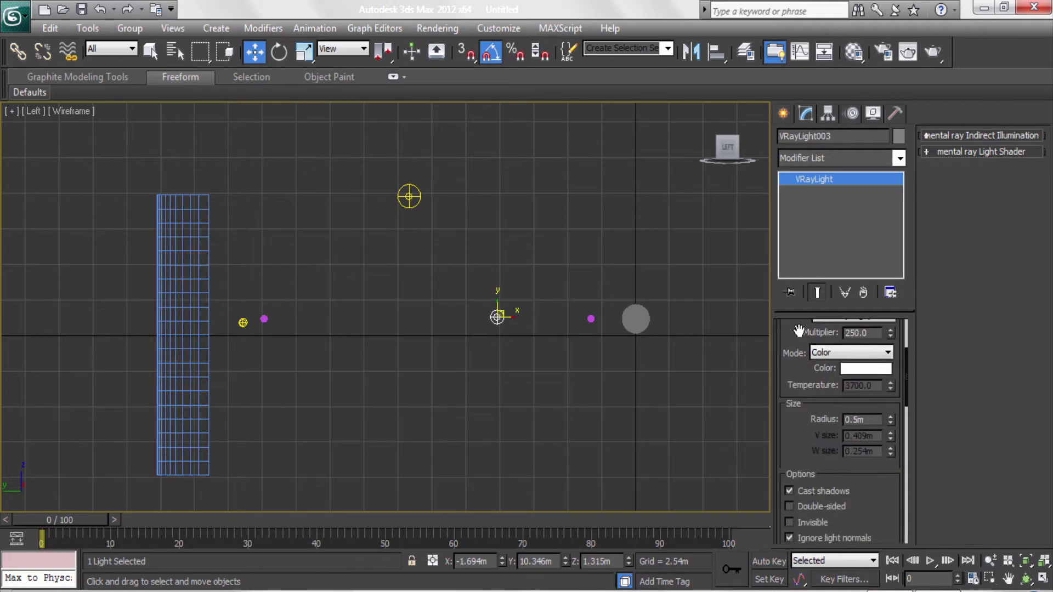
pyautogui.scroll(-1, 811, 500)
# Step: Exclude clouds, earth, earth002 and moon from the top light VRayLight002
pyautogui.click(470, 270)
pyautogui.click(410, 196)
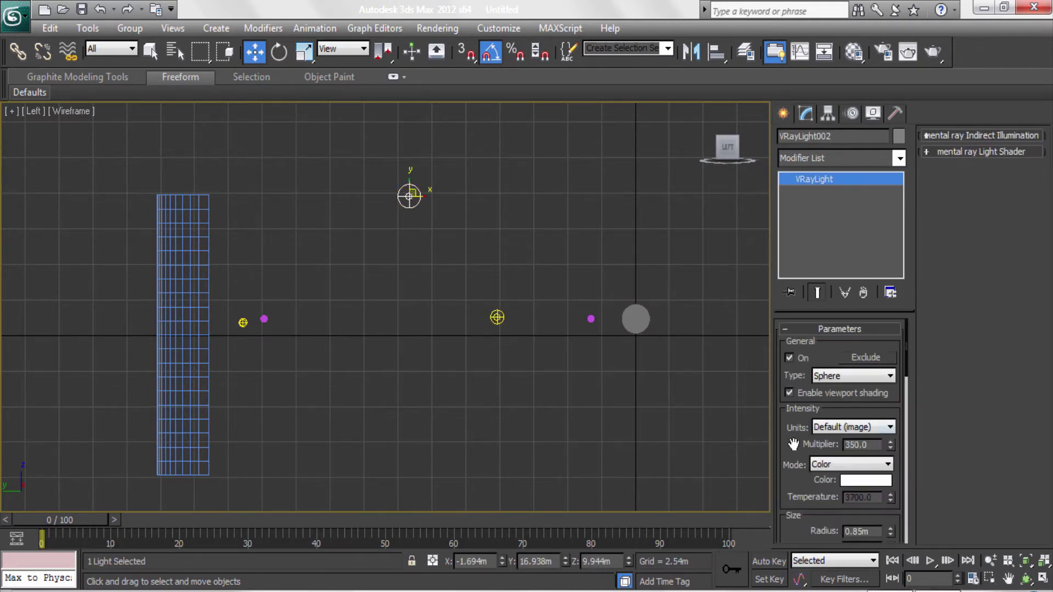
pyautogui.click(865, 358)
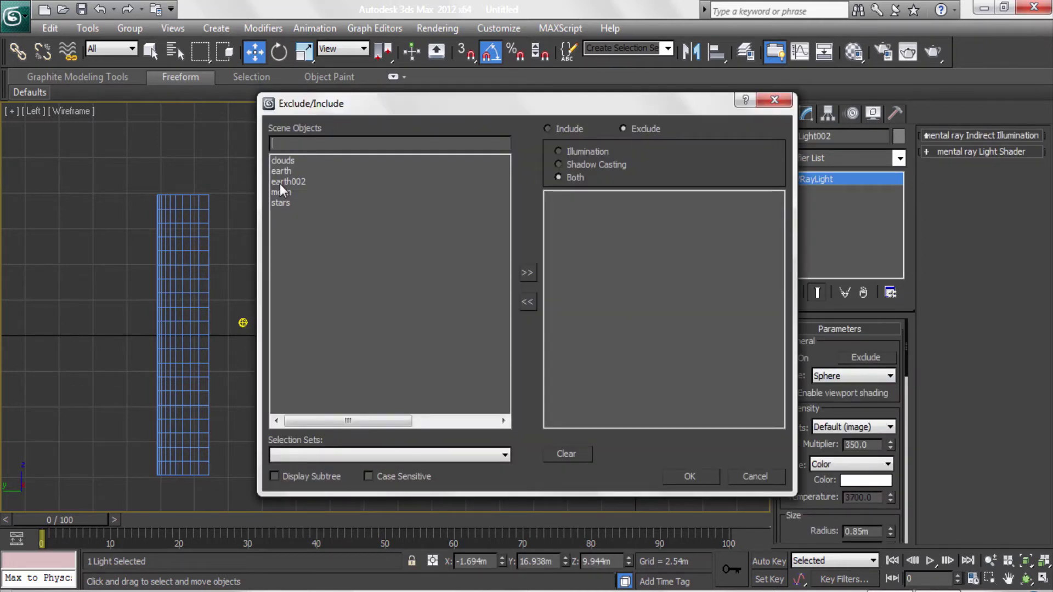
pyautogui.moveTo(279, 184); pyautogui.dragTo(273, 165)
pyautogui.keyDown('ctrl'); pyautogui.click(281, 192); pyautogui.keyUp('ctrl')
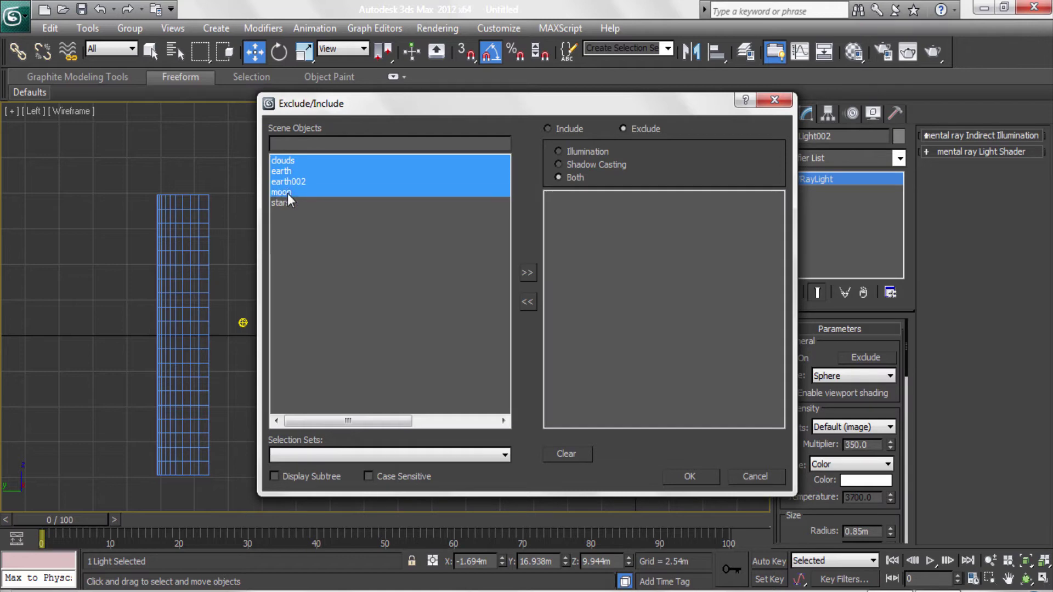
pyautogui.click(528, 273)
pyautogui.click(690, 476)
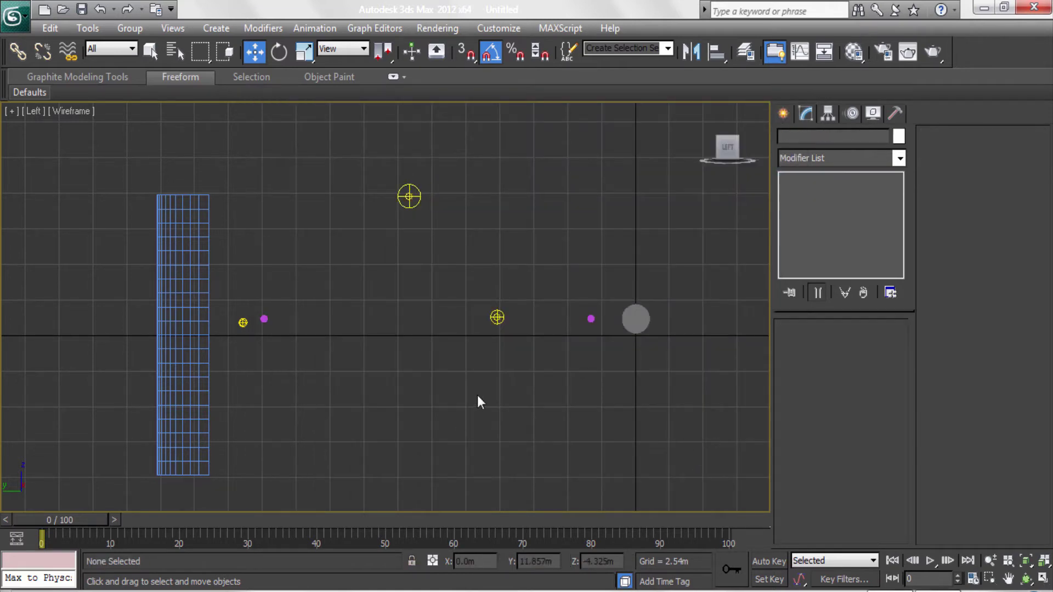
# Step: In the maximized Top view, move the first light slightly to the right
pyautogui.hotkey('alt', 'w')
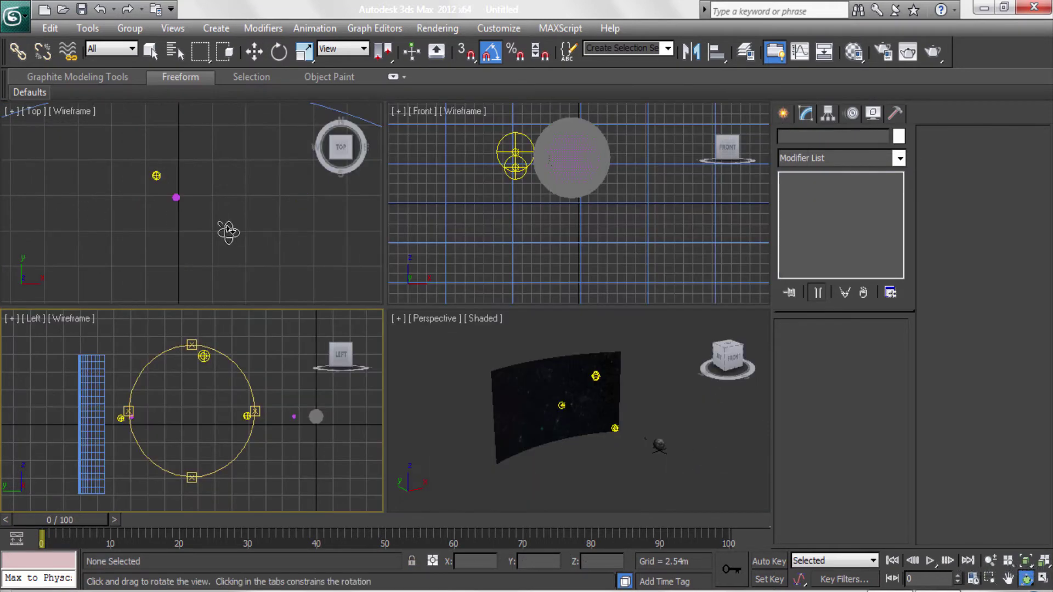
pyautogui.click(261, 228)
pyautogui.hotkey('alt', 'w')
pyautogui.moveTo(306, 251)
pyautogui.mouseDown()
pyautogui.moveTo(372, 274)
pyautogui.moveTo(357, 298)
pyautogui.mouseUp()
pyautogui.click(436, 357)
pyautogui.scroll(-5, 442, 345)
pyautogui.scroll(1, 433, 213)
pyautogui.click(378, 250)
pyautogui.click(428, 285)
pyautogui.scroll(-3, 433, 282)
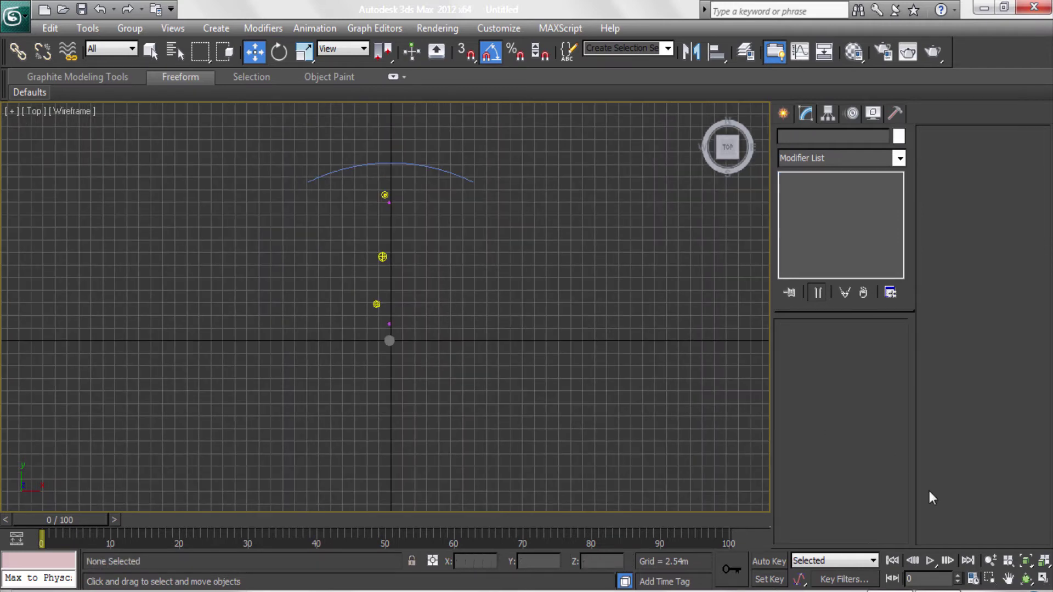
# Step: Maximize the Perspective viewport and select the clouds sphere
pyautogui.click(1044, 579)
pyautogui.click(762, 504)
pyautogui.click(1044, 579)
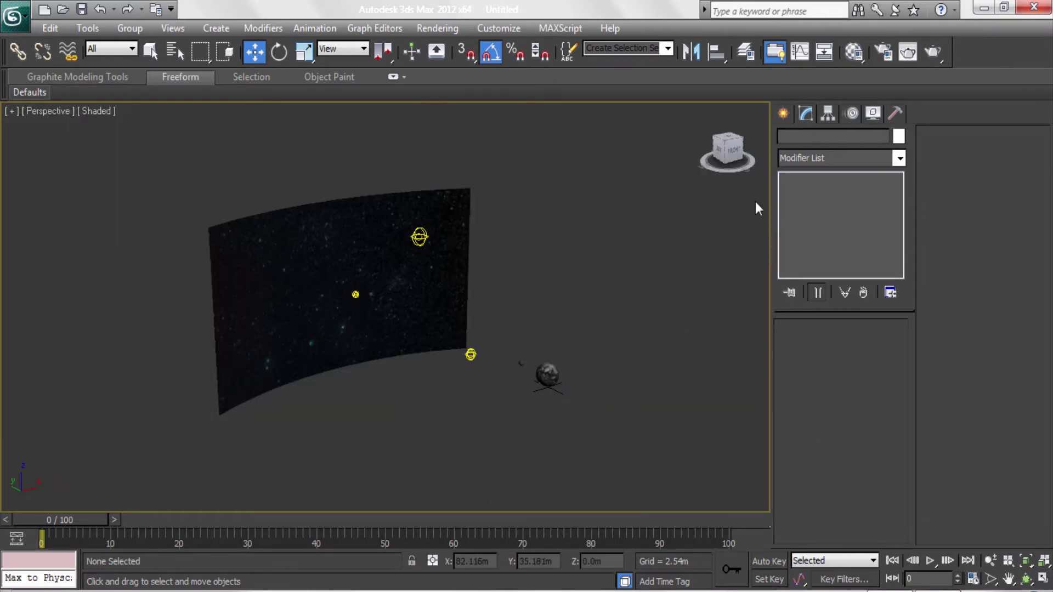
pyautogui.click(553, 376)
# Step: Frame the starfield and create Camera001 from the current view with Ctrl+C
pyautogui.press('z')
pyautogui.moveTo(552, 376)
pyautogui.keyDown('alt'); pyautogui.mouseDown(button='middle')
pyautogui.moveTo(635, 282)
pyautogui.moveTo(549, 359)
pyautogui.mouseUp(button='middle'); pyautogui.keyUp('alt')
pyautogui.hotkey('ctrl', 'c')
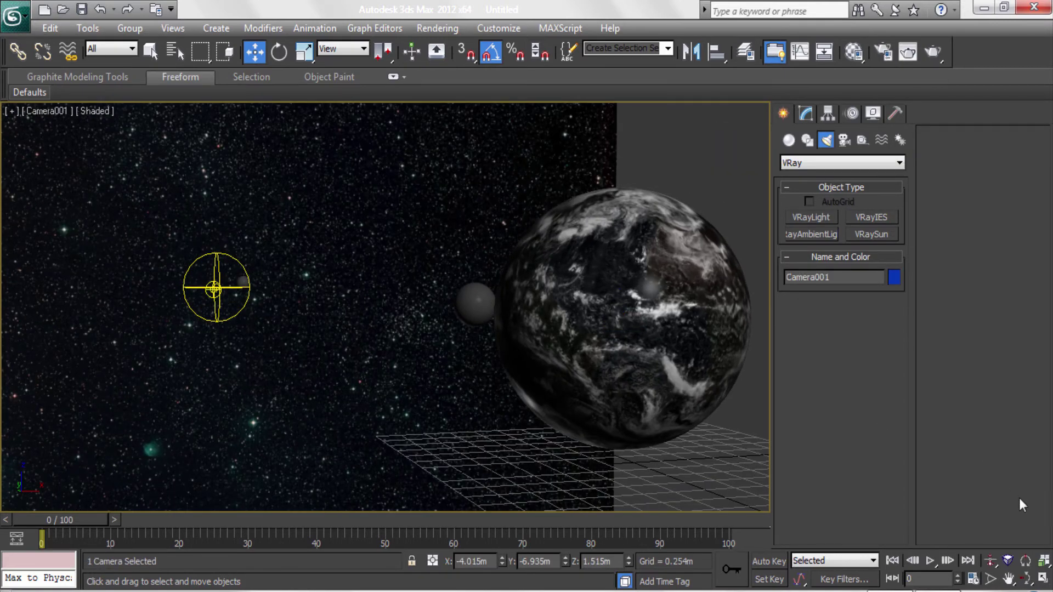
pyautogui.click(1009, 579)
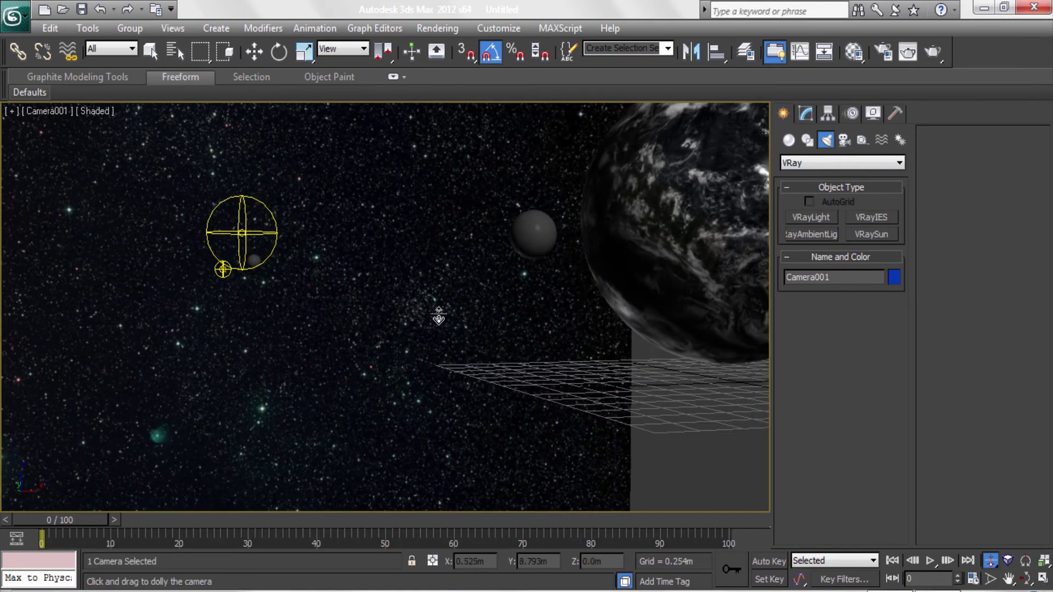
pyautogui.moveTo(1026, 580); pyautogui.dragTo(1026, 560)
pyautogui.moveTo(383, 348)
pyautogui.mouseDown()
pyautogui.moveTo(499, 96)
pyautogui.moveTo(296, 296)
pyautogui.moveTo(743, 508)
pyautogui.mouseUp()
# Step: Truck, roll and dolly Camera001 to frame earth and moon closely
pyautogui.click(1009, 580)
pyautogui.moveTo(702, 412)
pyautogui.mouseDown()
pyautogui.moveTo(738, 439)
pyautogui.moveTo(679, 384)
pyautogui.mouseUp()
pyautogui.click(990, 560)
pyautogui.click(1025, 565)
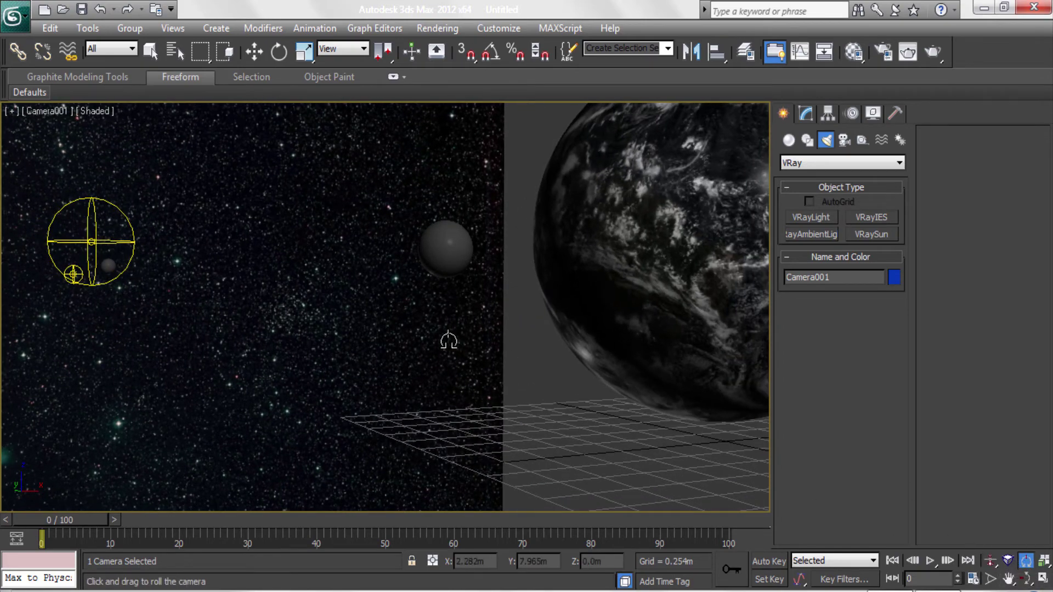
pyautogui.moveTo(446, 341)
pyautogui.mouseDown()
pyautogui.moveTo(428, 337)
pyautogui.moveTo(450, 442)
pyautogui.moveTo(477, 388)
pyautogui.moveTo(570, 439)
pyautogui.mouseUp()
pyautogui.click(1009, 579)
pyautogui.click(991, 561)
pyautogui.moveTo(670, 440); pyautogui.dragTo(613, 412)
# Step: Move, scale to about 116% and tilt the stars plane about 10° to fill the view
pyautogui.press('w')
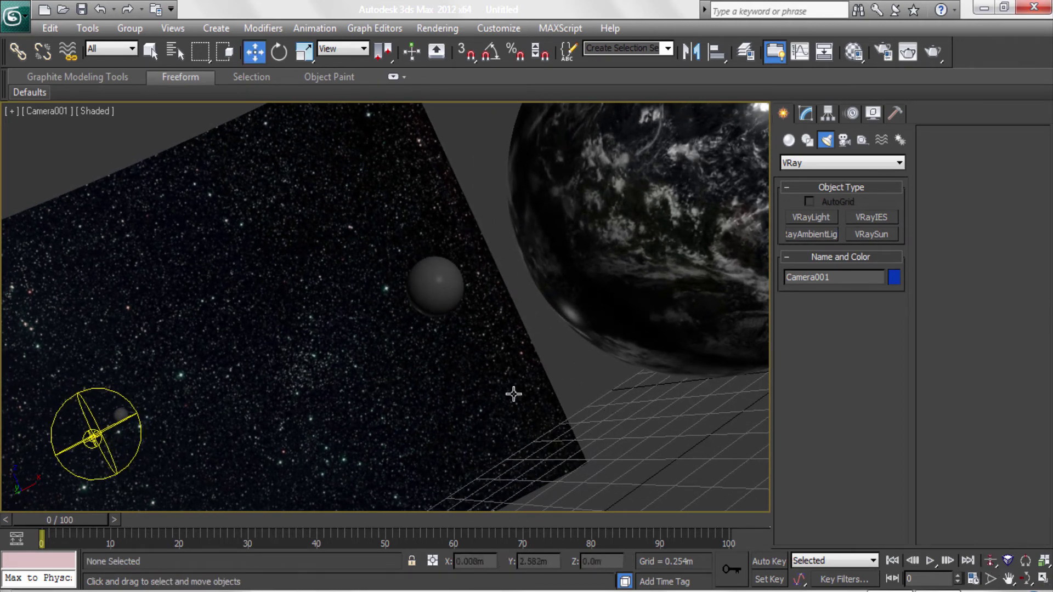
pyautogui.click(513, 393)
pyautogui.moveTo(136, 433)
pyautogui.mouseDown()
pyautogui.moveTo(254, 357)
pyautogui.moveTo(258, 369)
pyautogui.moveTo(248, 373)
pyautogui.moveTo(226, 341)
pyautogui.mouseUp()
pyautogui.click(280, 52)
pyautogui.press('r')
pyautogui.click(253, 52)
pyautogui.moveTo(253, 383)
pyautogui.mouseDown()
pyautogui.moveTo(321, 340)
pyautogui.moveTo(289, 359)
pyautogui.mouseUp()
pyautogui.click(280, 53)
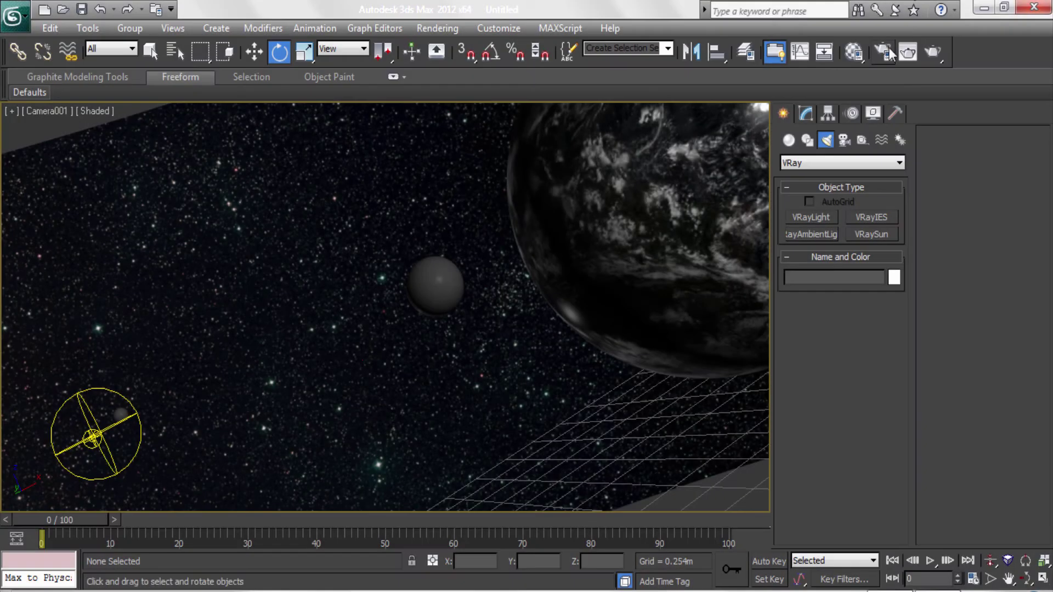
pyautogui.click(883, 52)
# Step: Turn off Get resolution from MAX in the V-Ray frame buffer and set output to 1920 × 1080
pyautogui.click(65, 43)
pyautogui.click(137, 96)
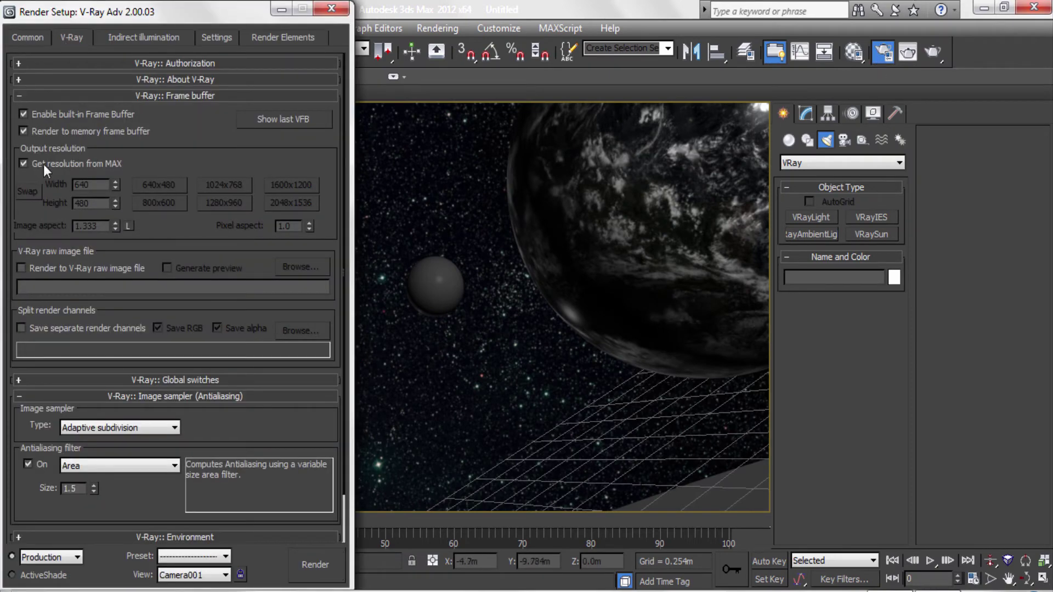
pyautogui.moveTo(90, 184); pyautogui.dragTo(59, 187)
pyautogui.write('108')
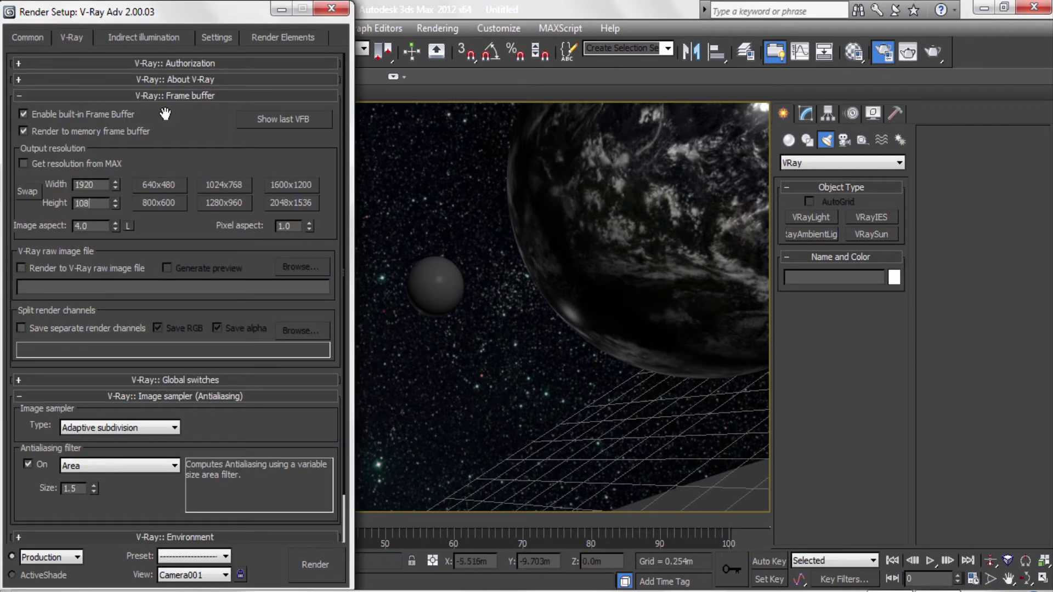
pyautogui.write('0')
pyautogui.click(331, 8)
# Step: Render the camera view, then close the render and progress windows
pyautogui.hotkey('shift', 'q')
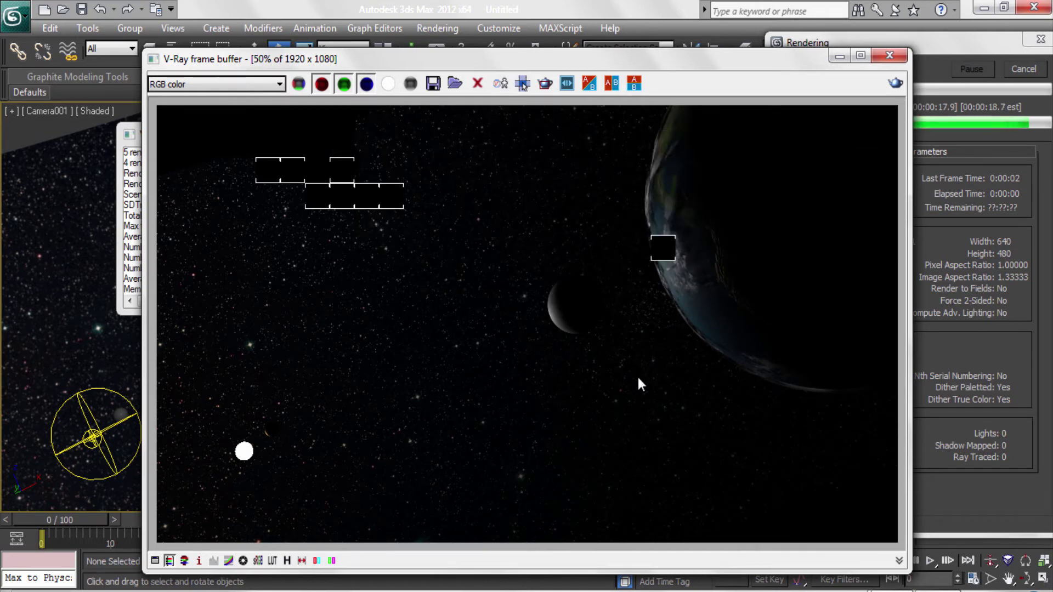
pyautogui.click(890, 54)
pyautogui.click(353, 131)
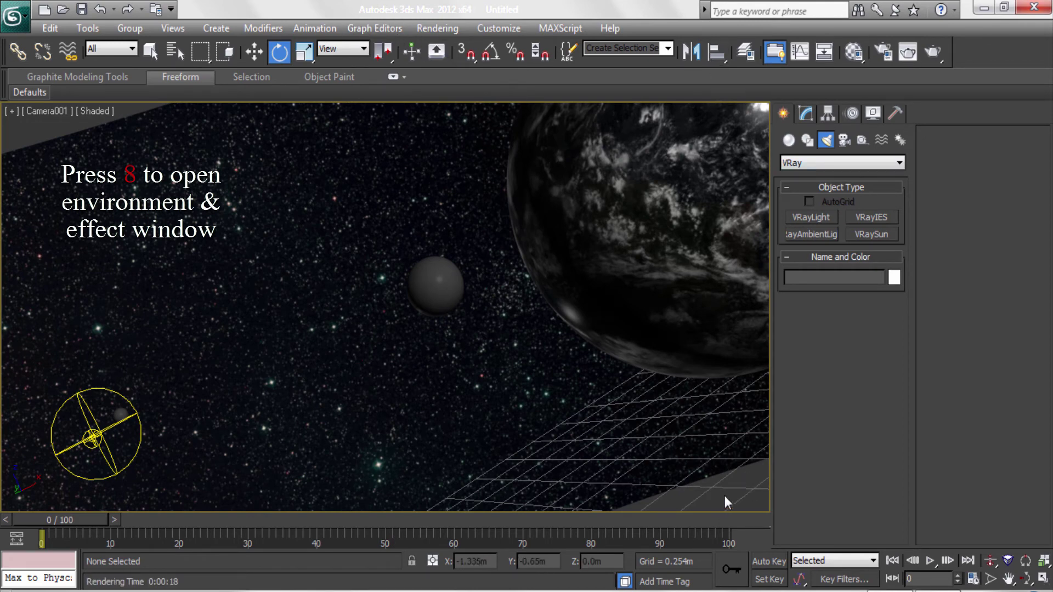
# Step: Set the environment's exposure control to mr Photographic Exposure Control
pyautogui.press('8')
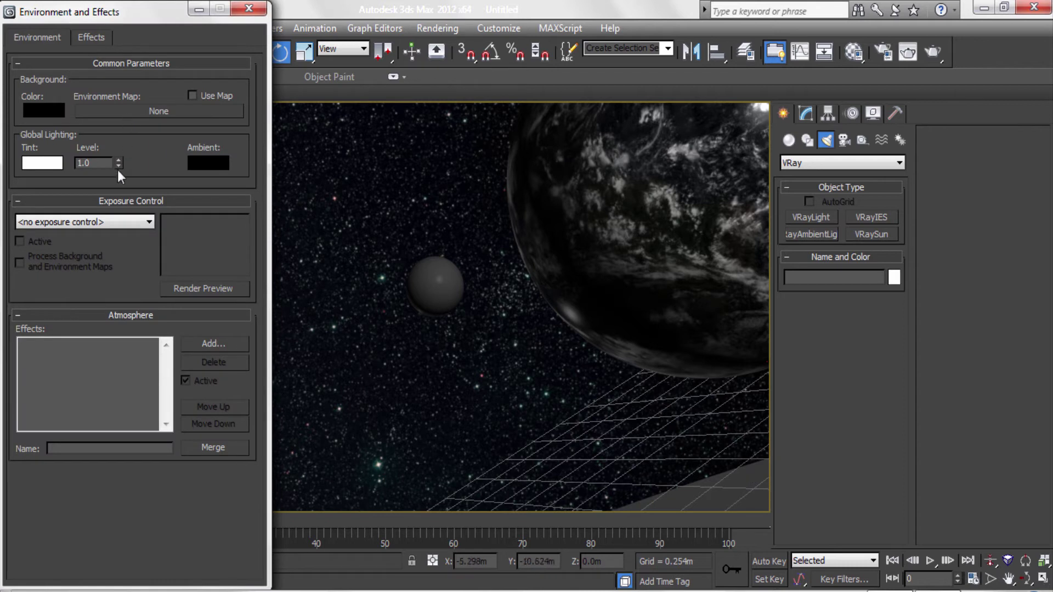
pyautogui.click(101, 219)
pyautogui.click(91, 277)
pyautogui.click(110, 222)
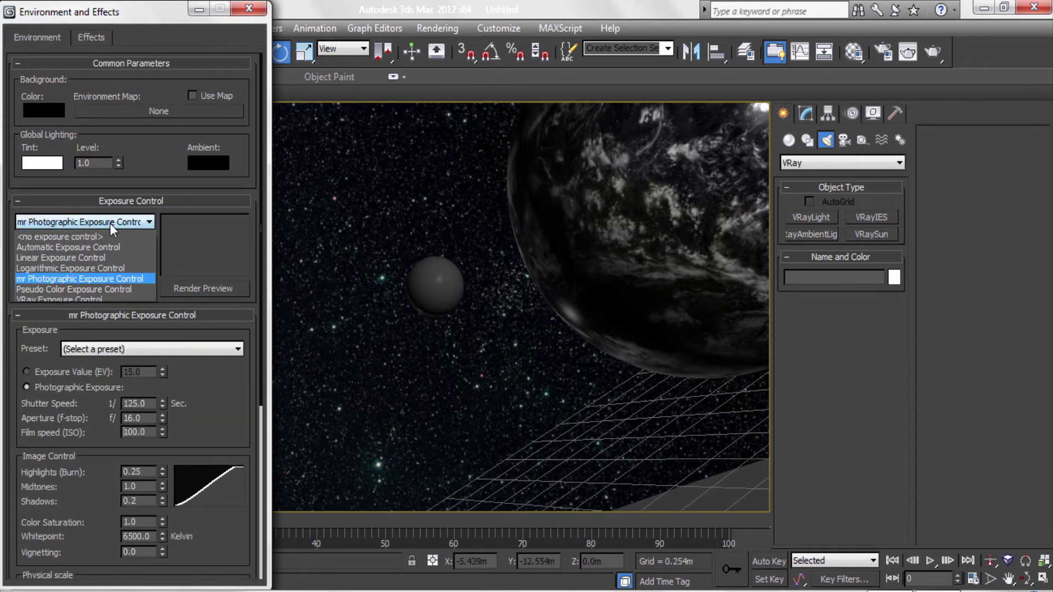
# Step: Add VRay Lens Effects with bloom on, weight 12 and shape 3.0
pyautogui.click(91, 37)
pyautogui.click(211, 90)
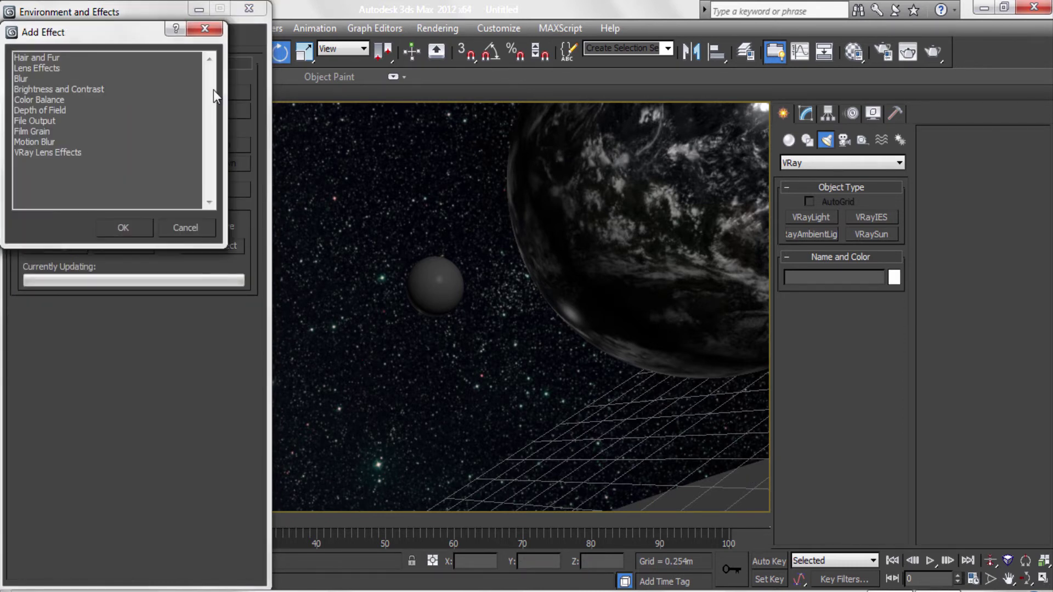
pyautogui.click(58, 151)
pyautogui.click(124, 226)
pyautogui.click(31, 342)
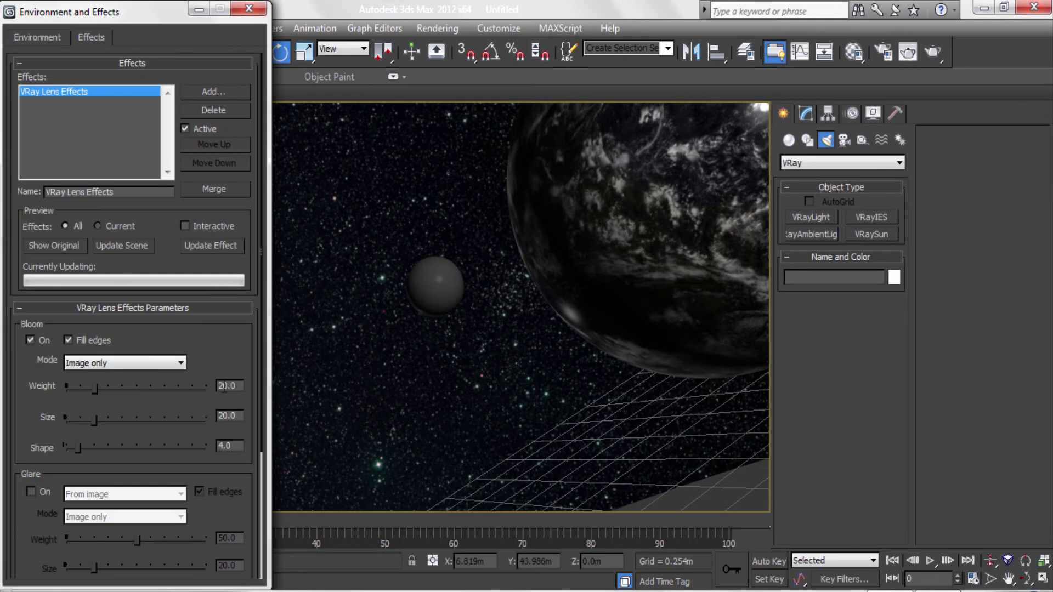
pyautogui.write('12')
pyautogui.write('3')
pyautogui.press('Return')
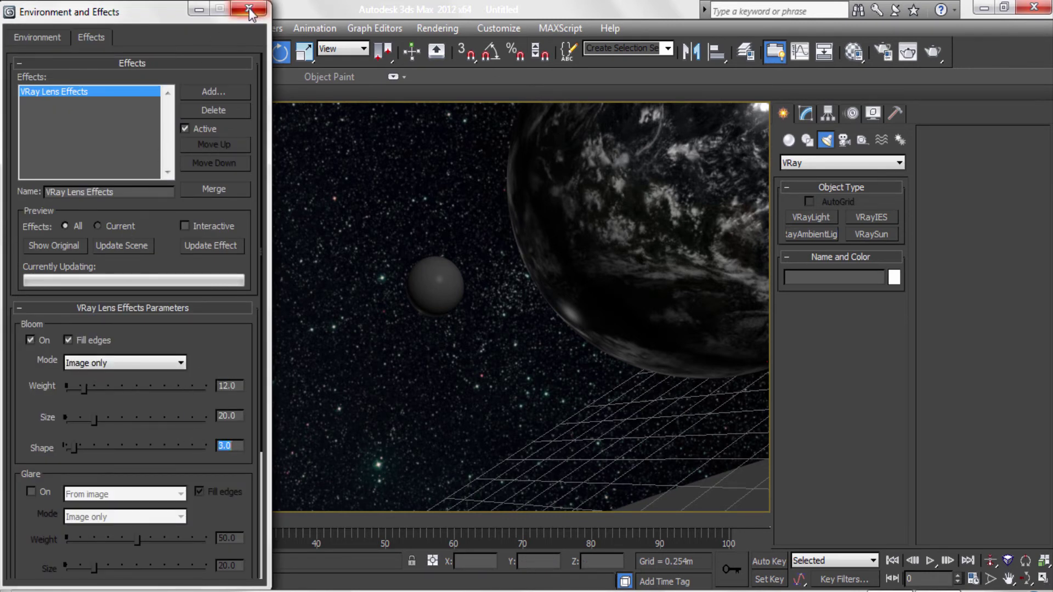
pyautogui.click(248, 9)
# Step: Set the V-Ray image sampler to Adaptive DMC with a Softer filter and HSV exponential colour mapping
pyautogui.click(884, 53)
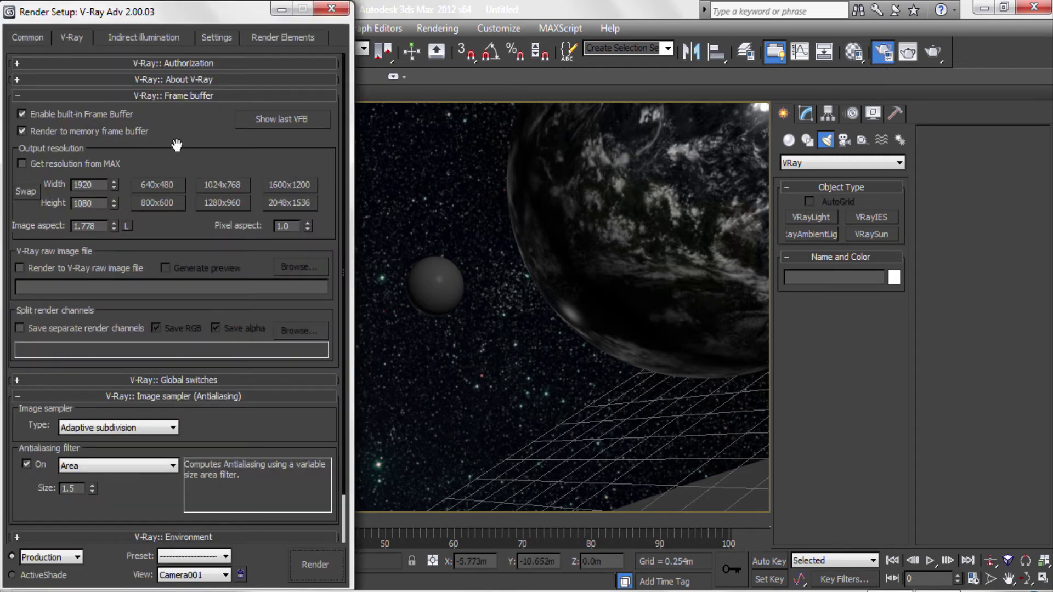
pyautogui.moveTo(177, 145); pyautogui.dragTo(169, 95)
pyautogui.click(173, 43)
pyautogui.click(118, 160)
pyautogui.click(112, 183)
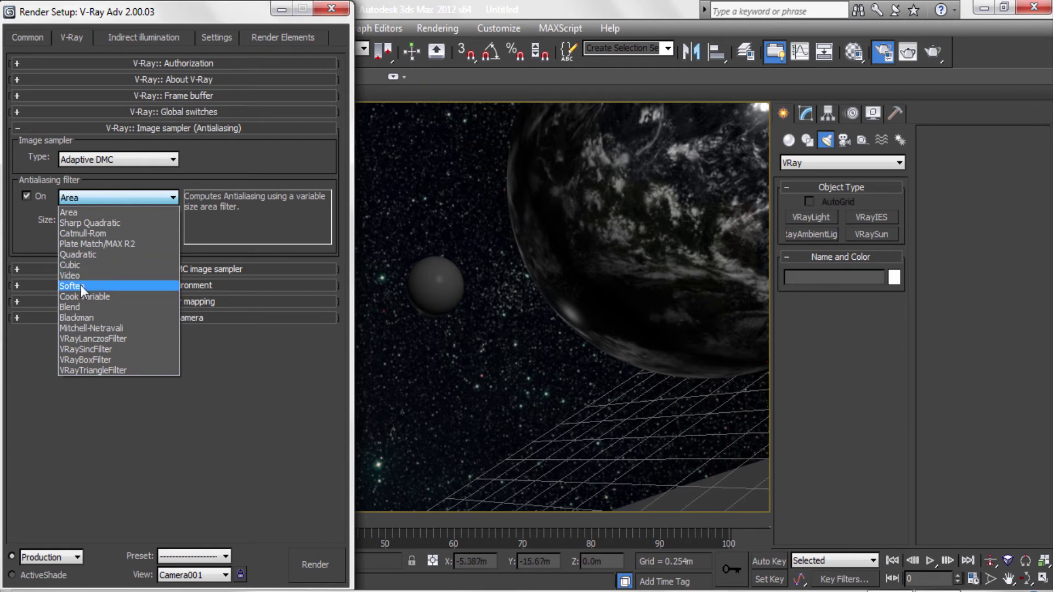
pyautogui.click(81, 285)
pyautogui.click(143, 128)
pyautogui.click(151, 145)
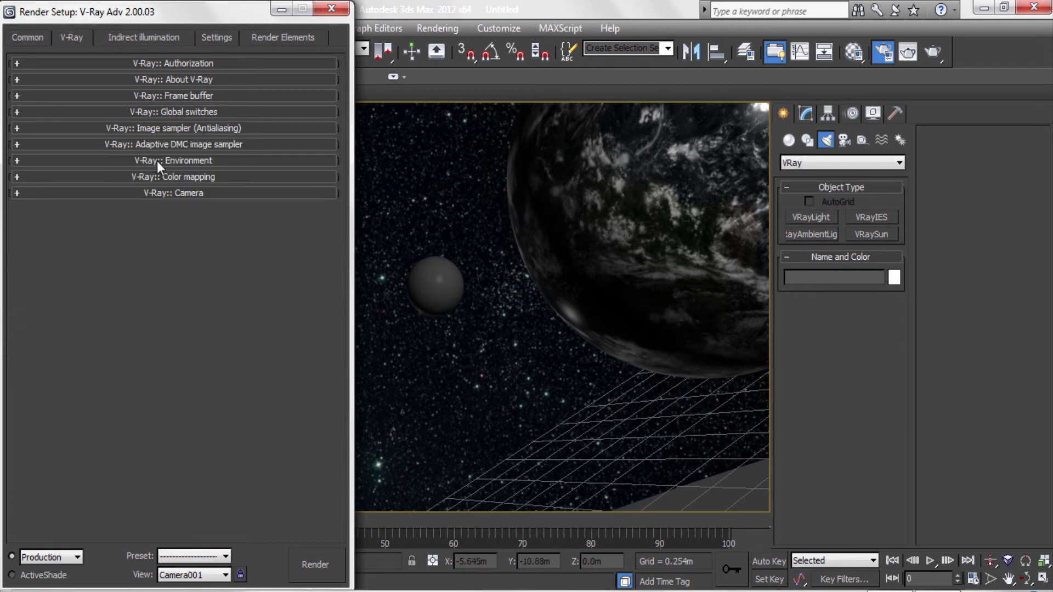
pyautogui.click(149, 145)
pyautogui.click(148, 177)
pyautogui.click(147, 196)
pyautogui.click(96, 234)
pyautogui.write('1.2')
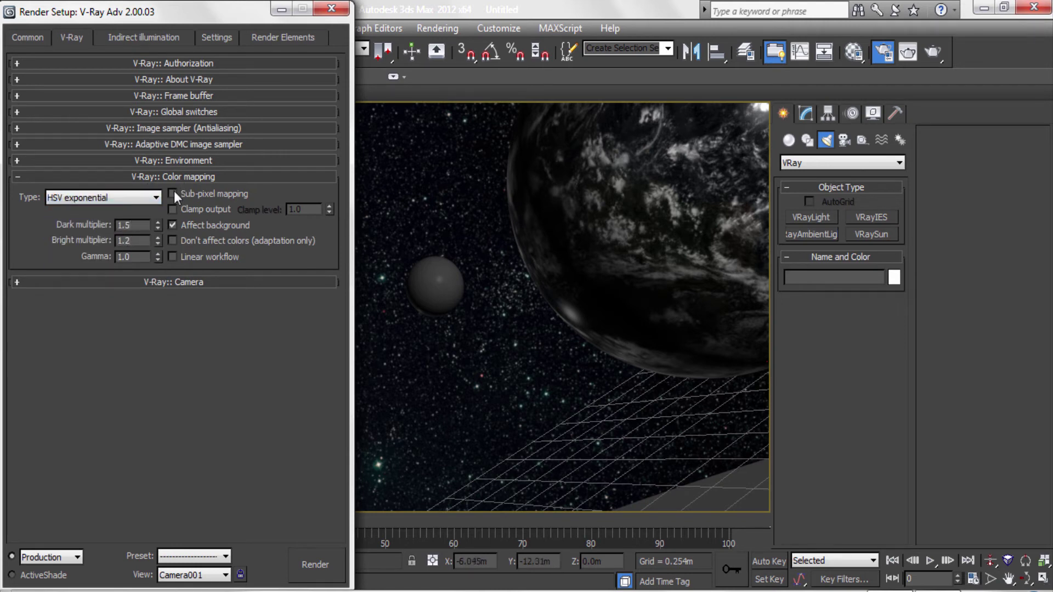
# Step: Enable GI with Light cache secondary bounces, showing calculation phase, and light cache subdivs 1500
pyautogui.click(173, 176)
pyautogui.click(144, 37)
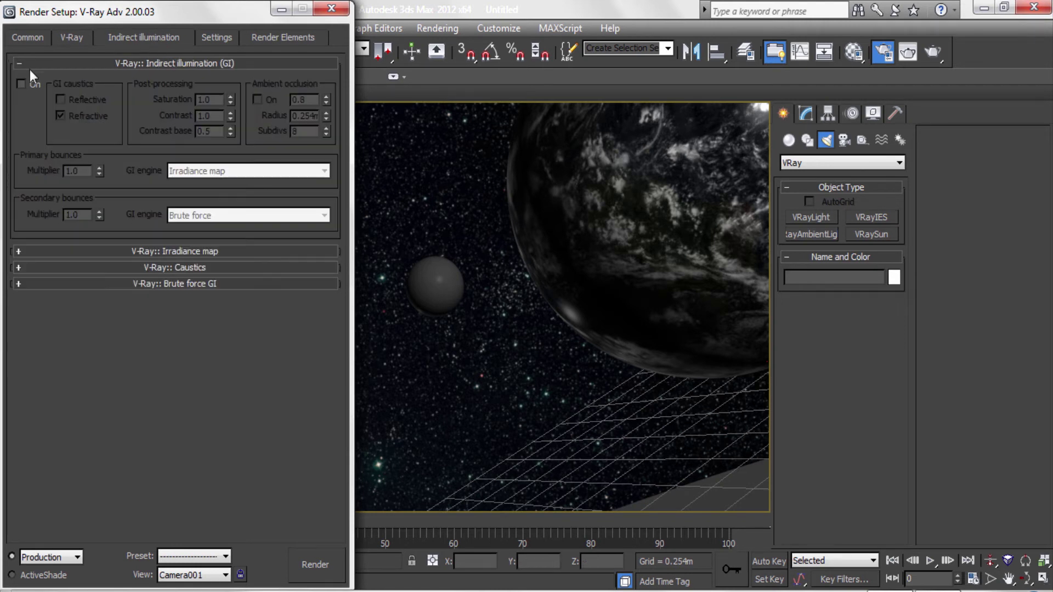
pyautogui.click(242, 215)
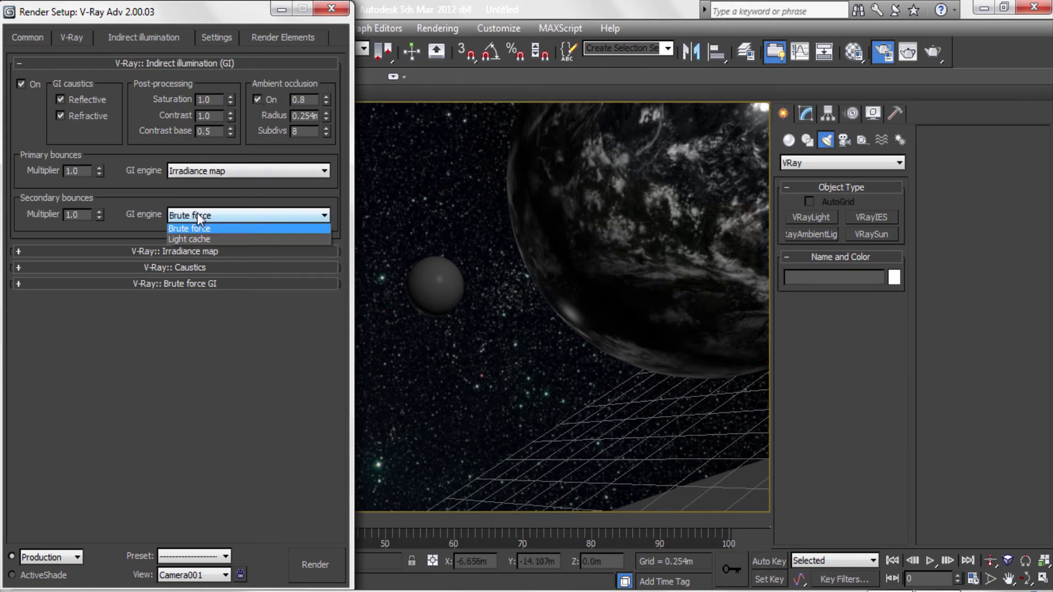
pyautogui.click(202, 261)
pyautogui.click(201, 252)
pyautogui.click(323, 149)
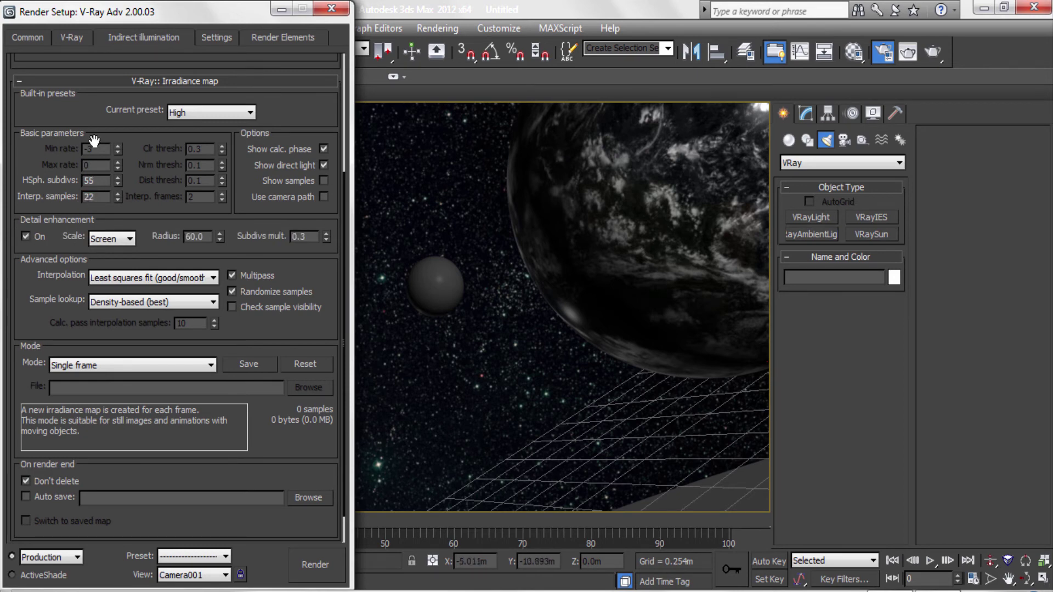
pyautogui.click(130, 80)
pyautogui.click(153, 268)
pyautogui.moveTo(131, 256); pyautogui.dragTo(104, 258)
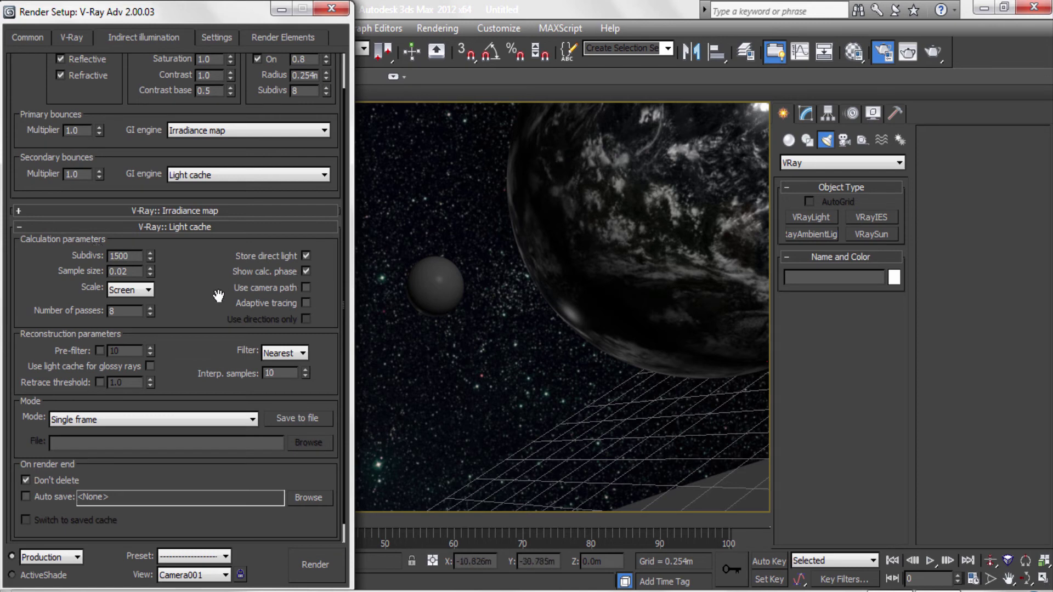
pyautogui.click(194, 226)
# Step: Set region division to Region Count, then render the camera view
pyautogui.click(207, 37)
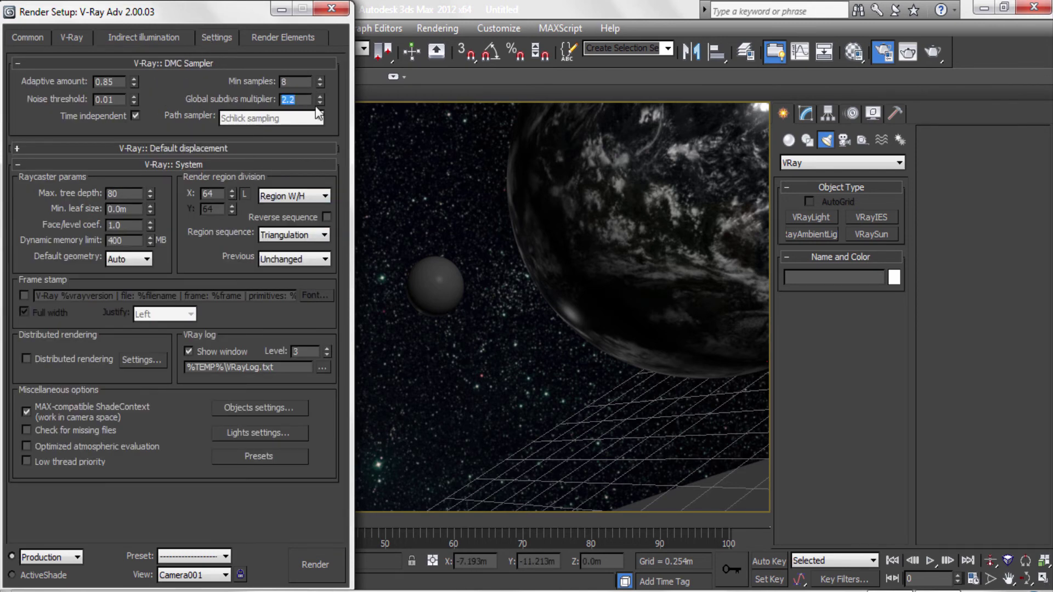
pyautogui.click(289, 198)
pyautogui.click(331, 9)
pyautogui.hotkey('shift', 'q')
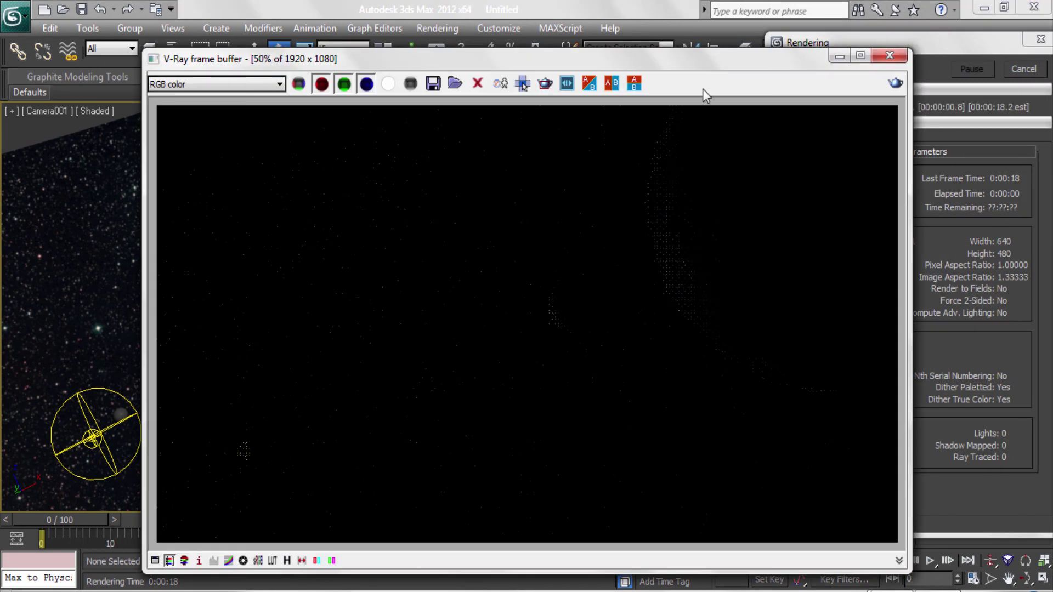
pyautogui.moveTo(697, 55); pyautogui.dragTo(568, 16)
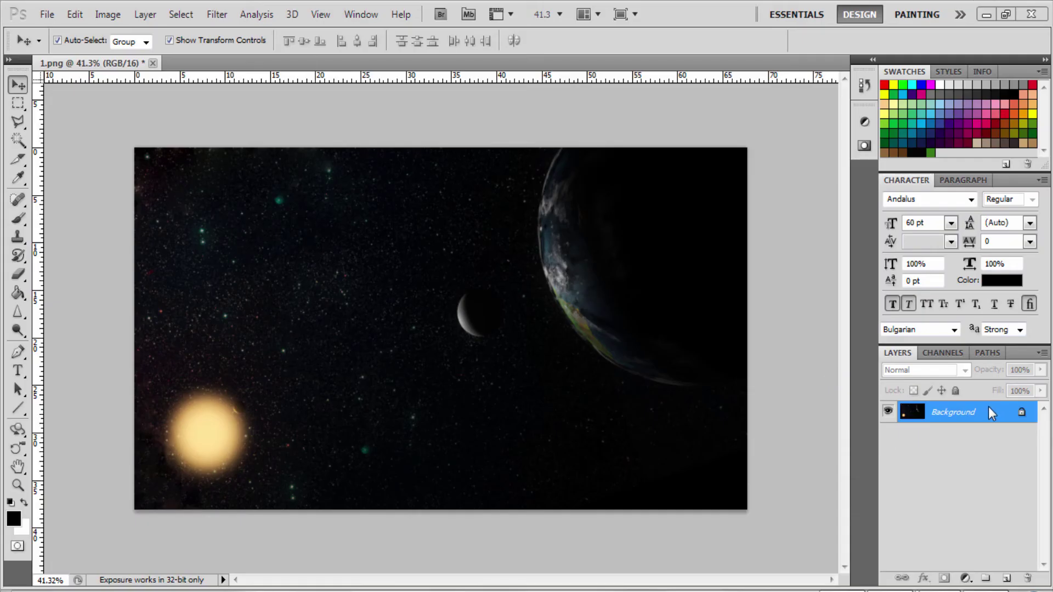
# Step: Duplicate the Background layer, add a layer mask, and Gaussian-blur the copy
pyautogui.moveTo(984, 412); pyautogui.dragTo(1007, 577)
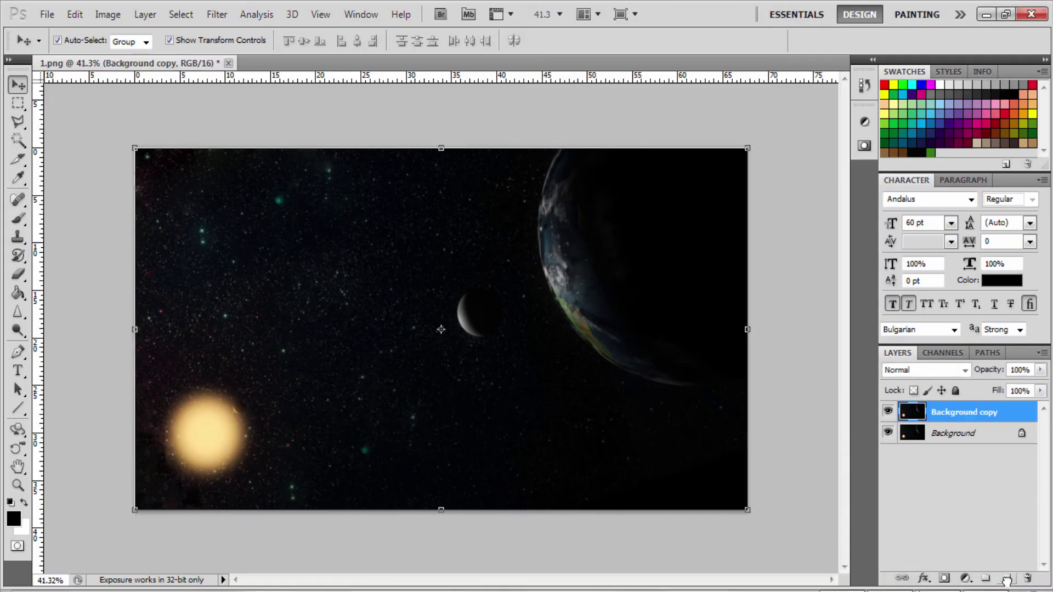
pyautogui.click(944, 578)
pyautogui.click(913, 412)
pyautogui.click(217, 15)
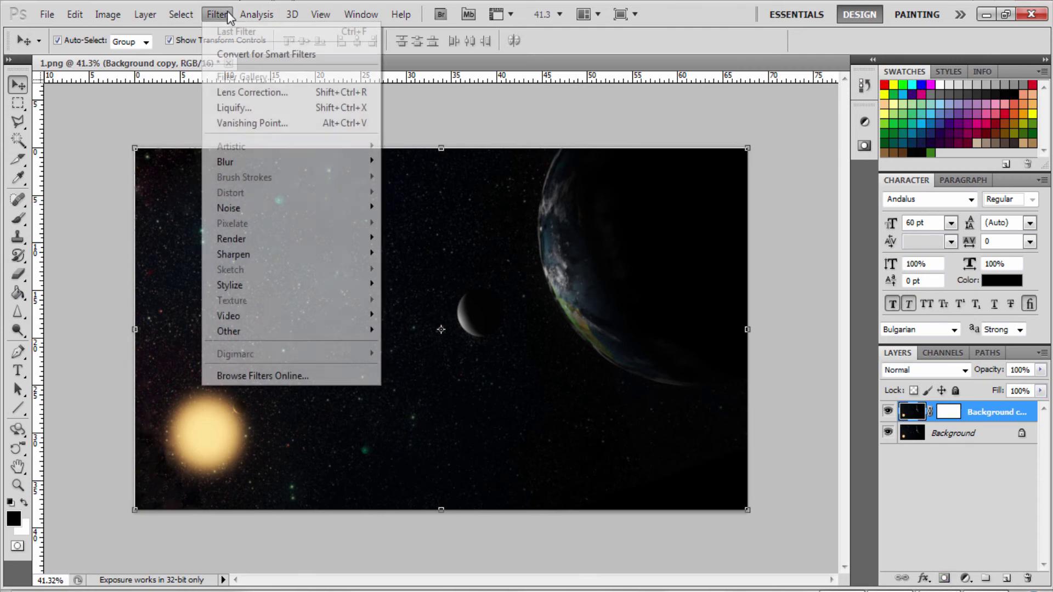
pyautogui.click(416, 223)
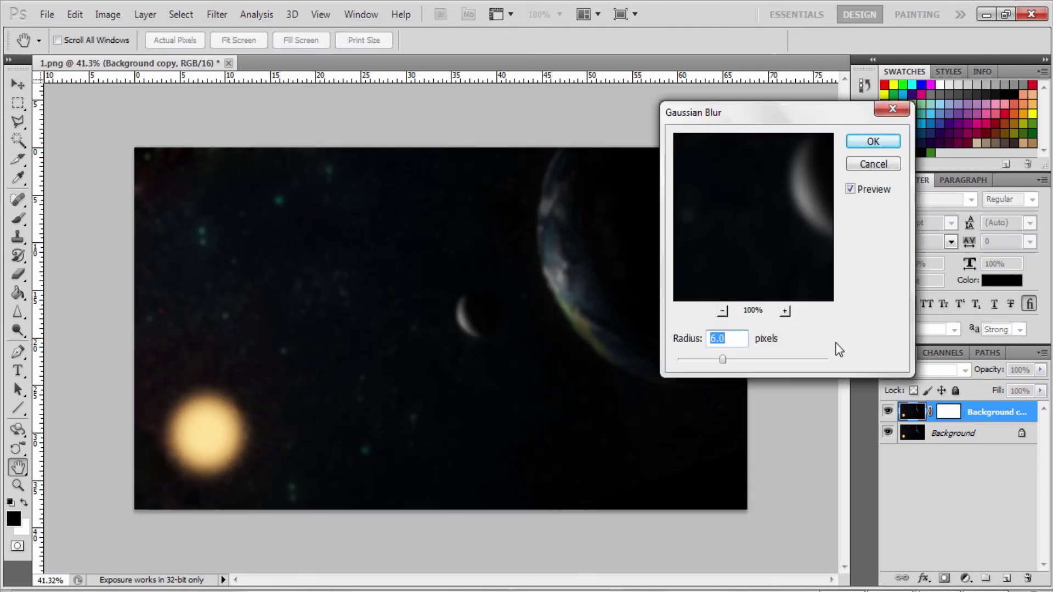
pyautogui.write('8')
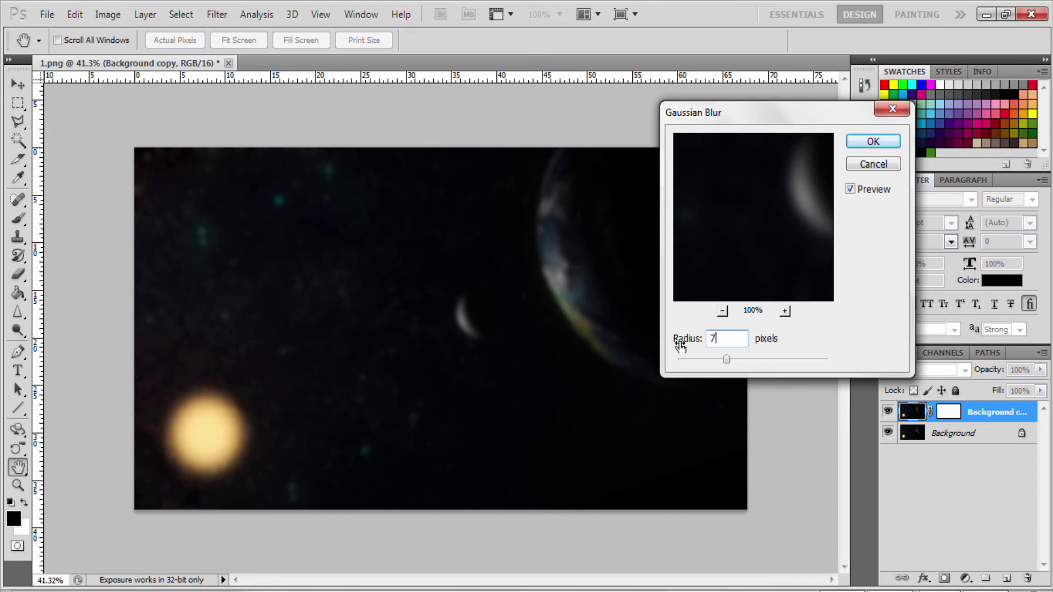
pyautogui.click(869, 144)
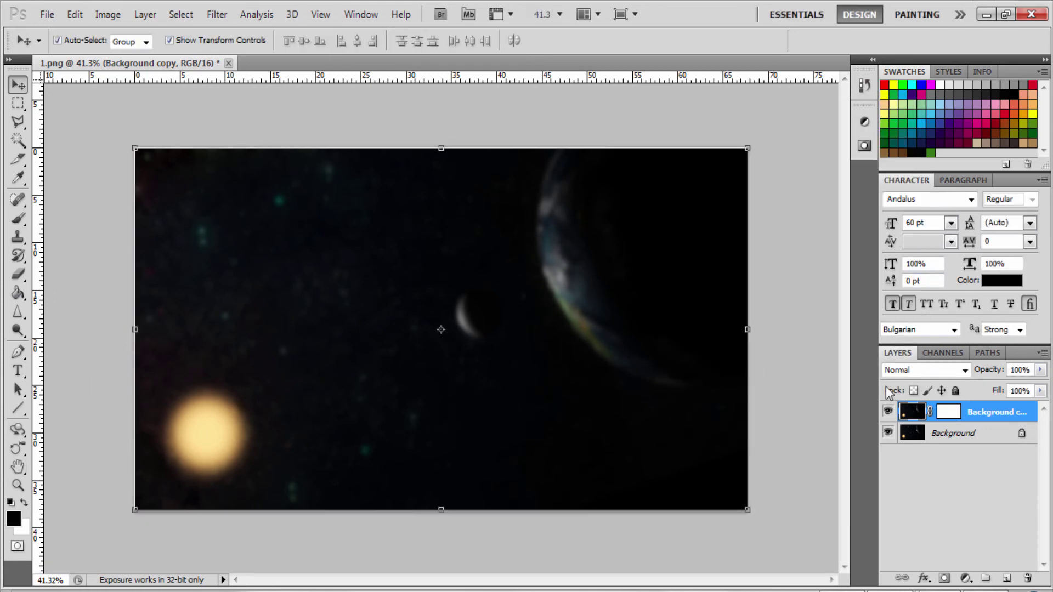
# Step: Draw a gradient on the copy's mask to fade the blur across the image
pyautogui.click(950, 412)
pyautogui.rightClick(18, 294)
pyautogui.click(88, 292)
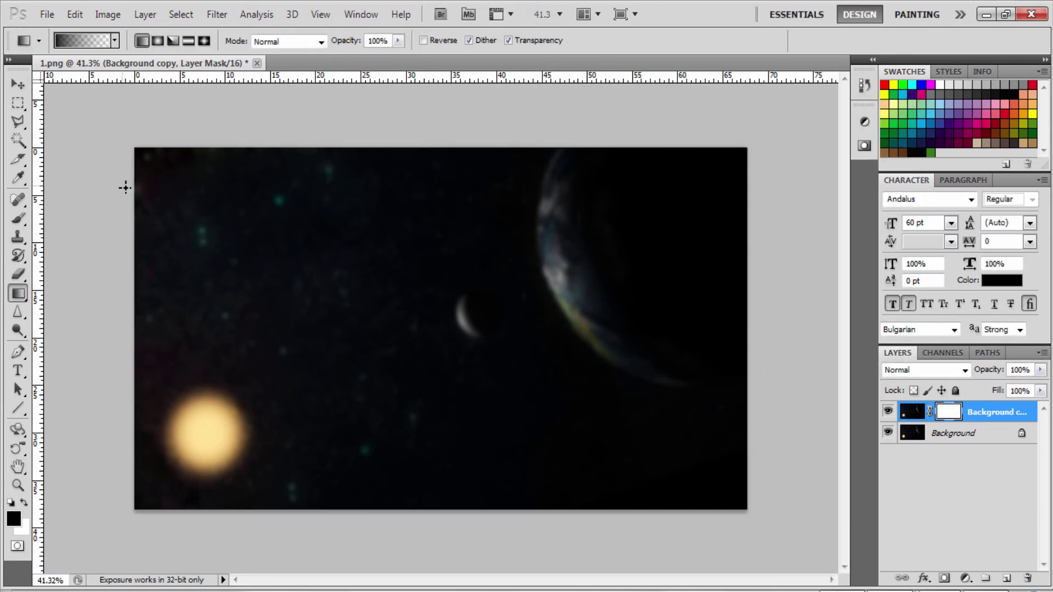
pyautogui.moveTo(344, 310); pyautogui.dragTo(140, 159)
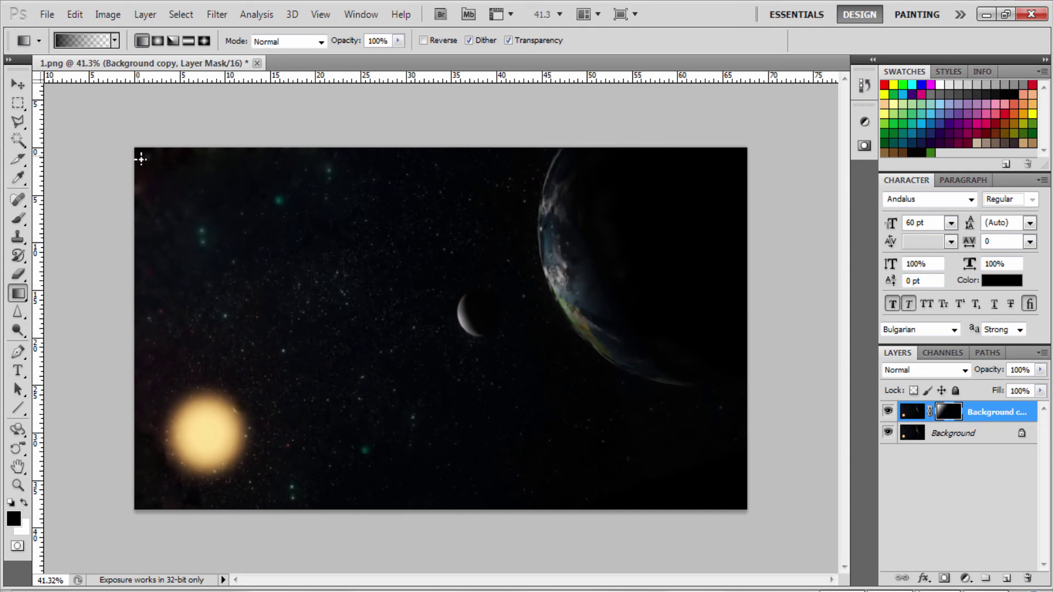
# Step: Apply a Lens Flare at brightness 40 centred on the sun on the Background layer
pyautogui.click(963, 435)
pyautogui.rightClick(963, 435)
pyautogui.click(831, 469)
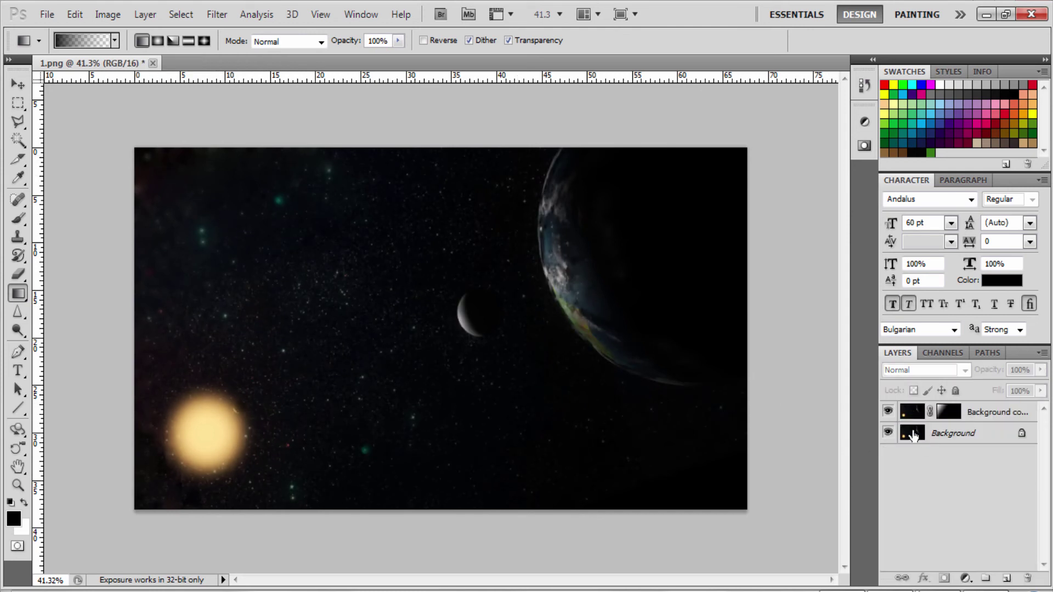
pyautogui.click(223, 3)
pyautogui.click(427, 285)
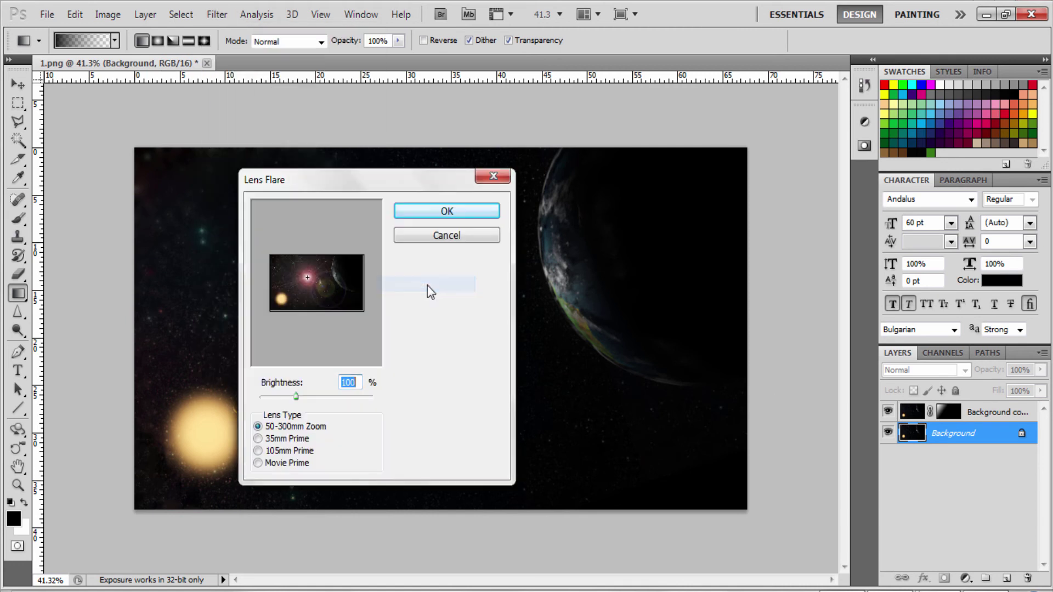
pyautogui.doubleClick(348, 382)
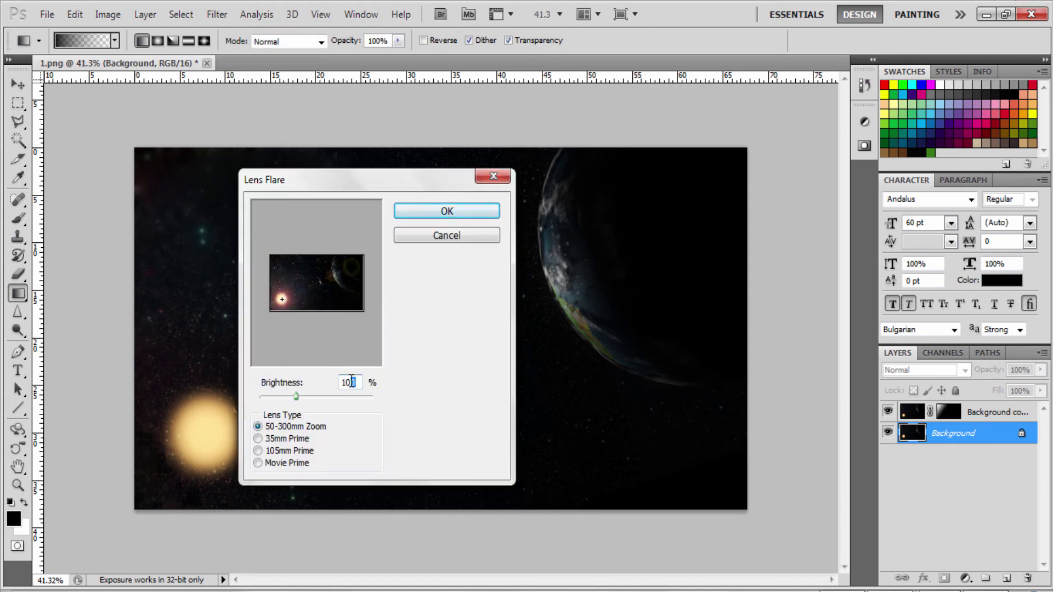
pyautogui.write('35')
pyautogui.moveTo(326, 389); pyautogui.dragTo(332, 387)
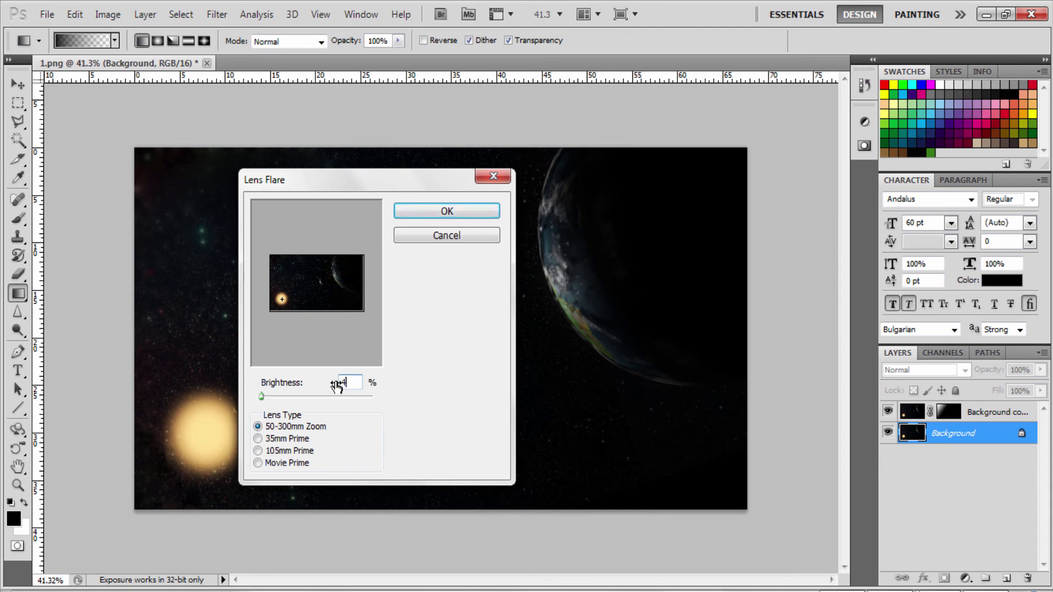
pyautogui.click(281, 299)
pyautogui.click(445, 213)
# Step: Add a second 105mm Prime lens flare at brightness 50 on the sun
pyautogui.click(214, 14)
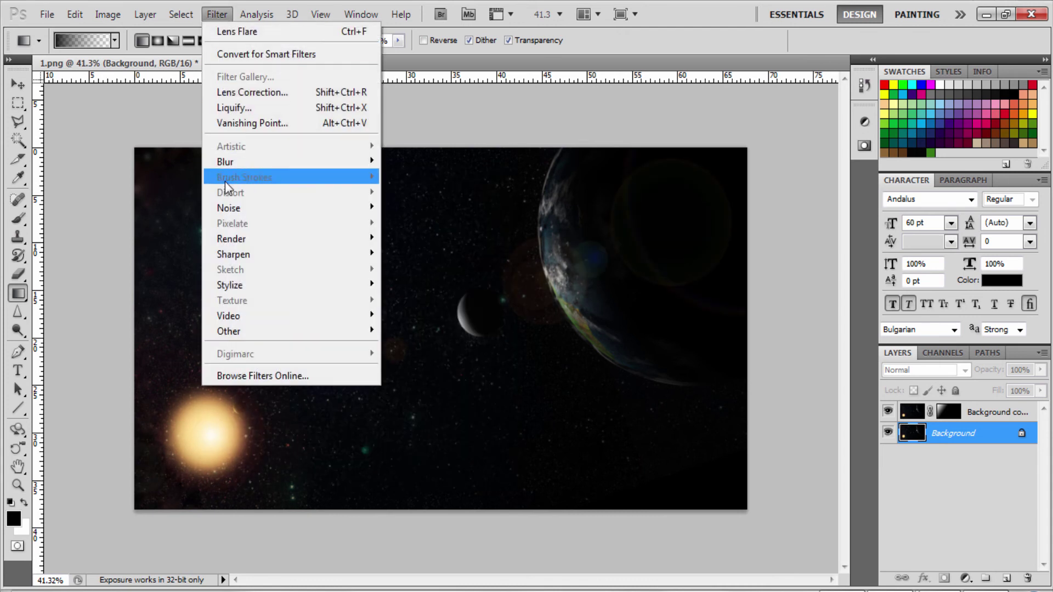
pyautogui.click(417, 286)
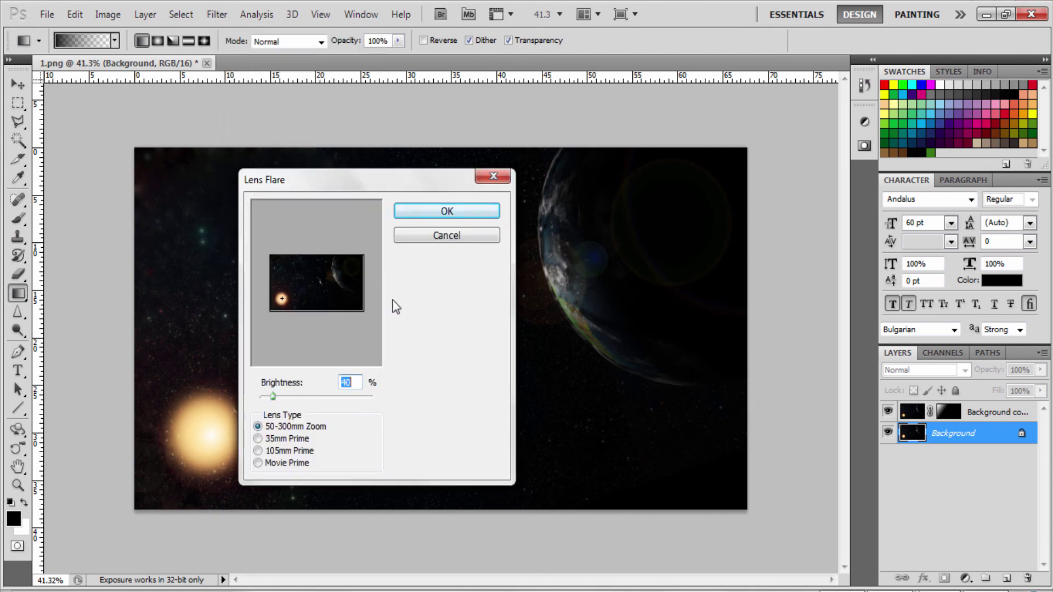
pyautogui.click(301, 450)
pyautogui.write('50')
pyautogui.press('BackSpace')
pyautogui.press('BackSpace')
pyautogui.write('50')
pyautogui.click(281, 300)
pyautogui.click(469, 212)
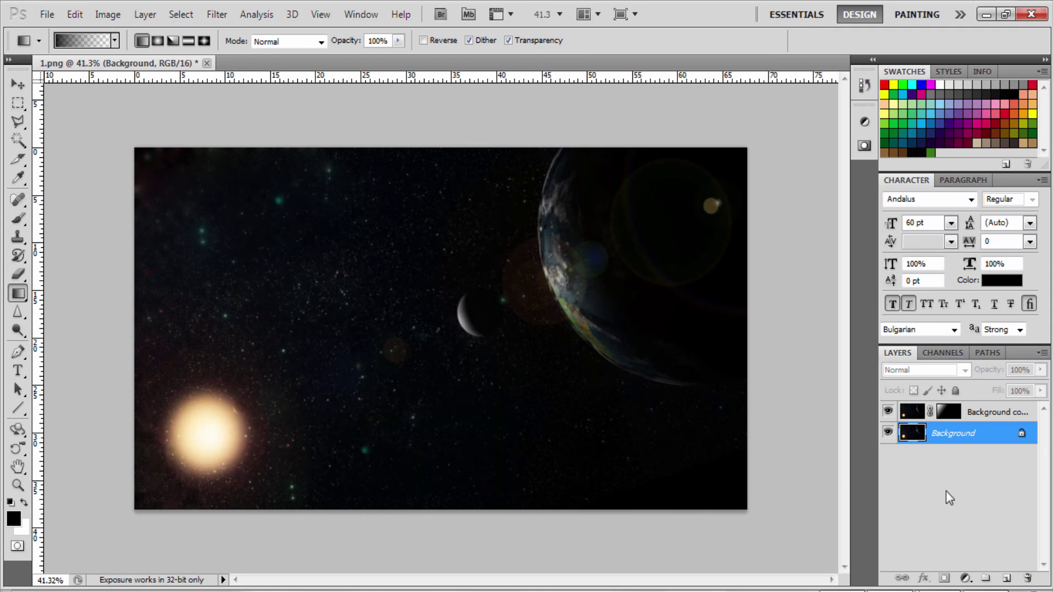
pyautogui.click(970, 454)
# Step: Merge Visible to flatten the blurred copy and flared render into one layer
pyautogui.rightClick(967, 438)
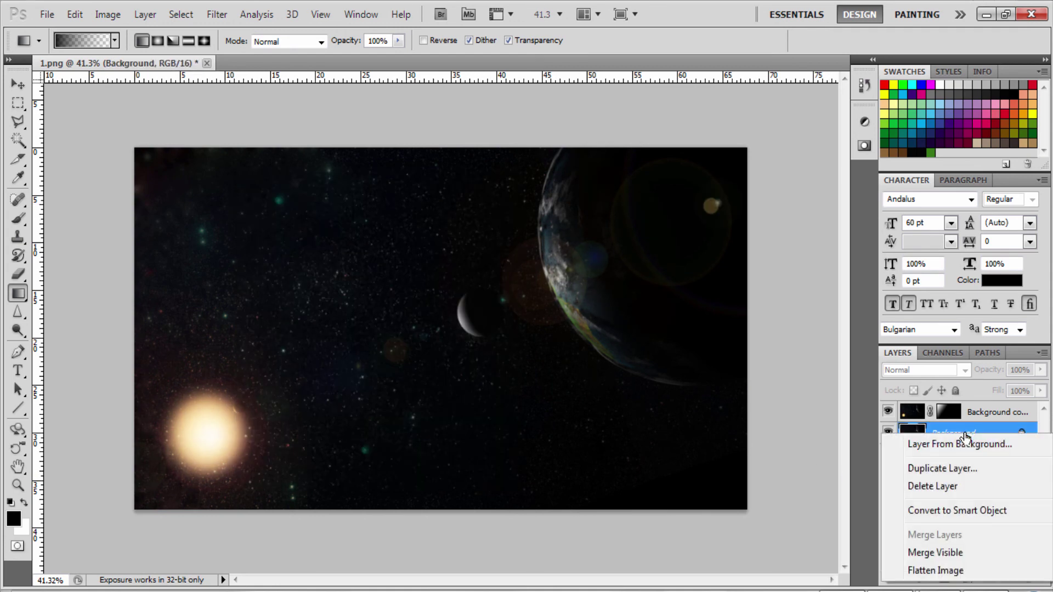
pyautogui.click(958, 553)
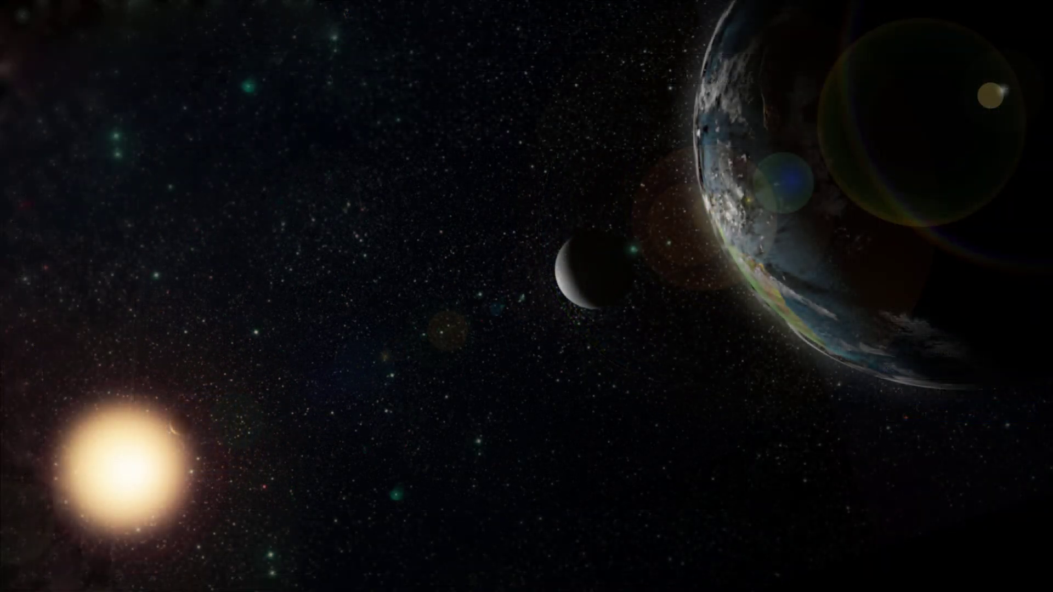